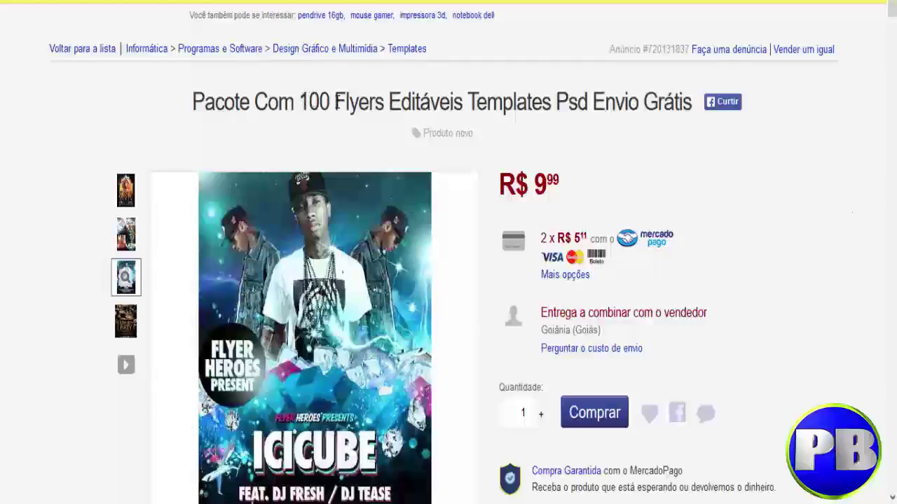
- Scroll through the 100 editable flyer templates pack description on Mercado Livre
scroll(848, 210, down, 1)
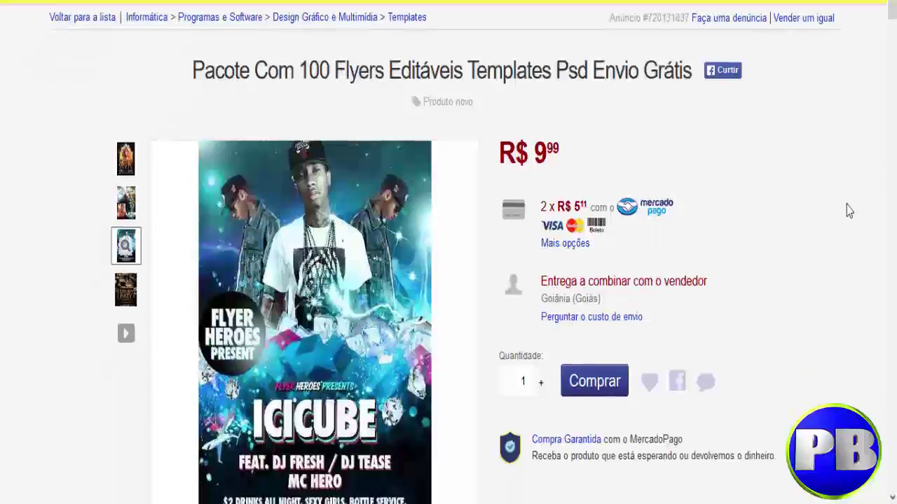
scroll(842, 203, down, 3)
scroll(842, 202, down, 5)
scroll(842, 202, down, 5)
scroll(843, 202, down, 4)
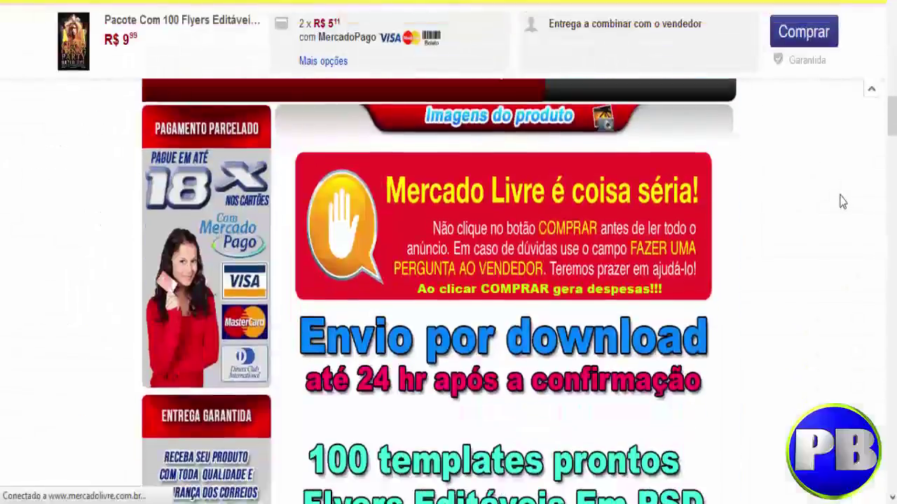
scroll(842, 201, down, 5)
scroll(842, 200, down, 5)
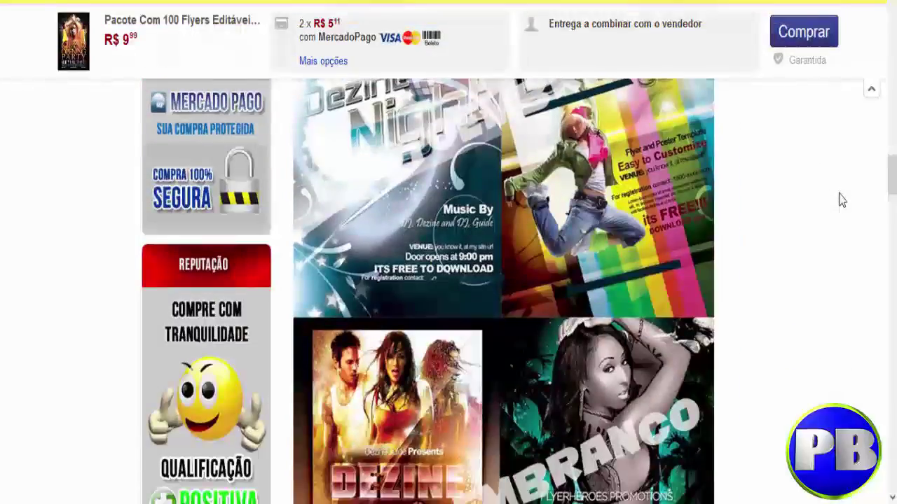
scroll(842, 199, down, 4)
scroll(841, 200, down, 1)
scroll(841, 200, down, 1)
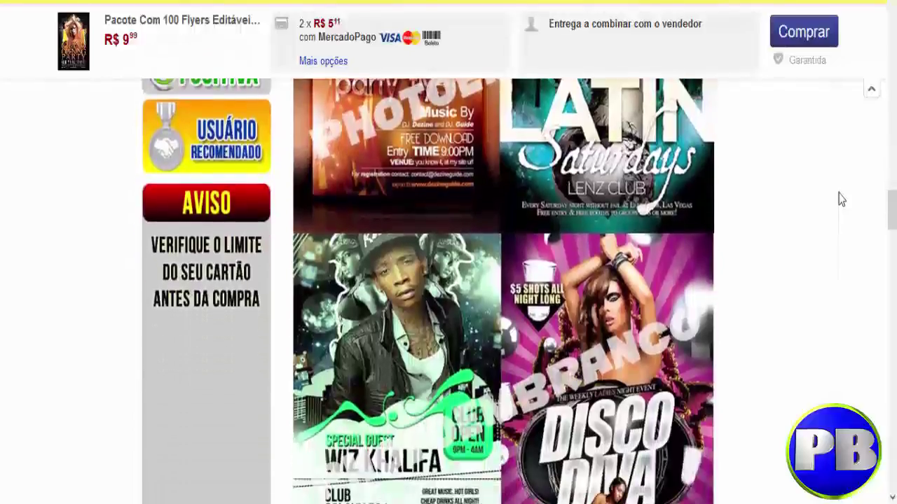
scroll(842, 200, down, 2)
scroll(842, 199, down, 1)
scroll(842, 200, up, 3)
scroll(841, 200, up, 2)
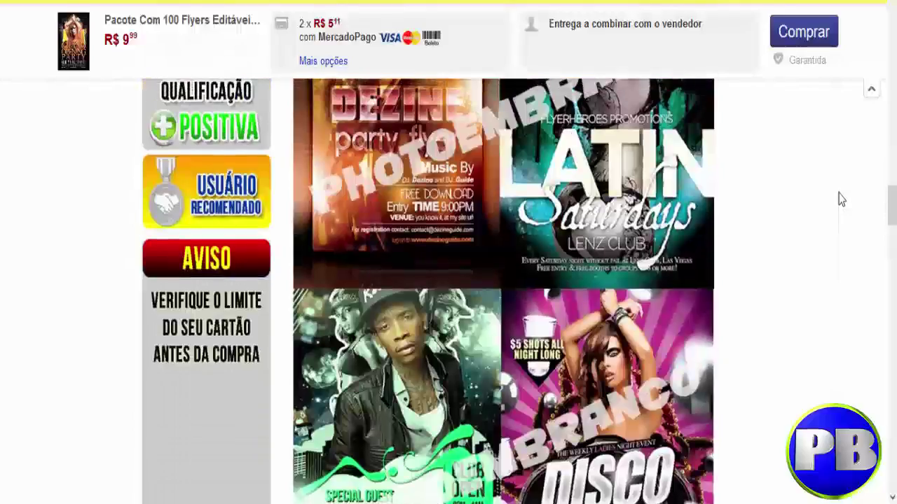
scroll(841, 200, up, 4)
scroll(841, 200, up, 4)
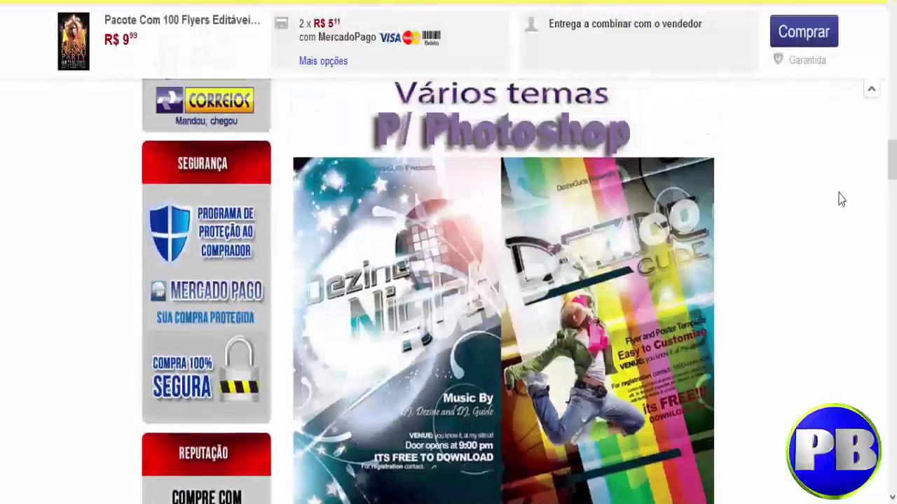
scroll(643, 207, down, 2)
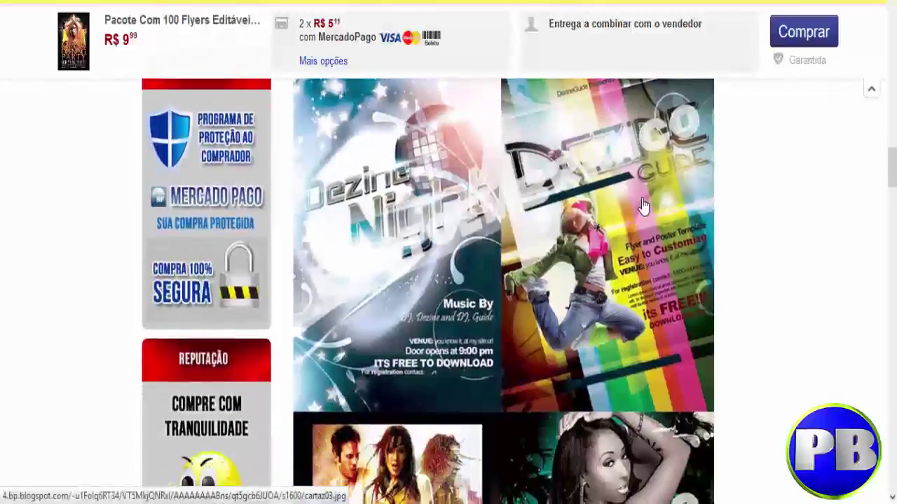
scroll(643, 205, down, 2)
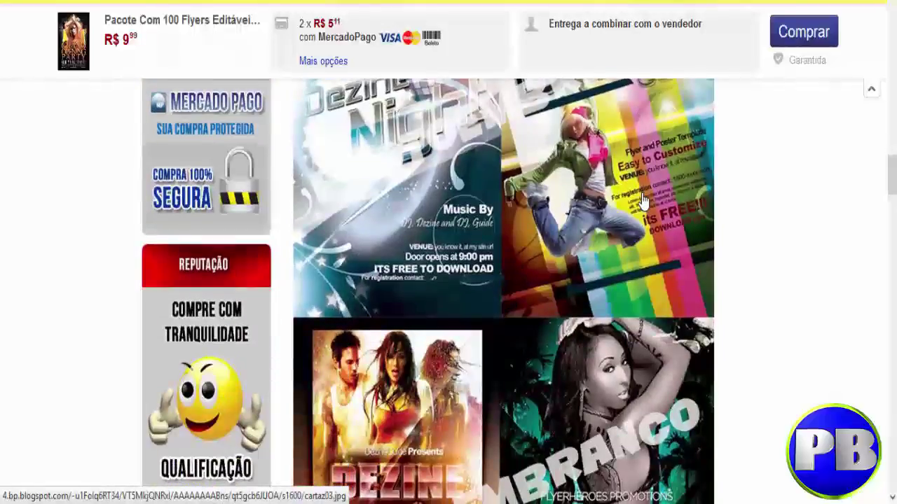
scroll(643, 202, down, 4)
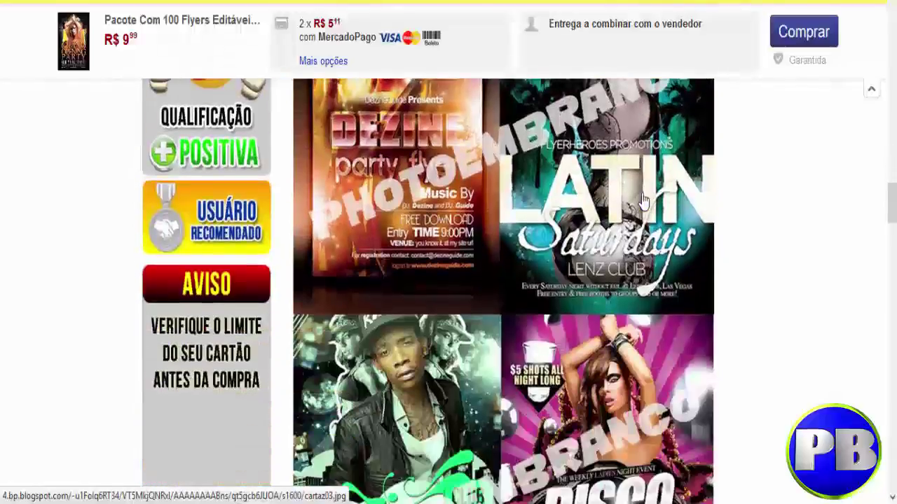
scroll(643, 201, up, 4)
scroll(643, 201, up, 1)
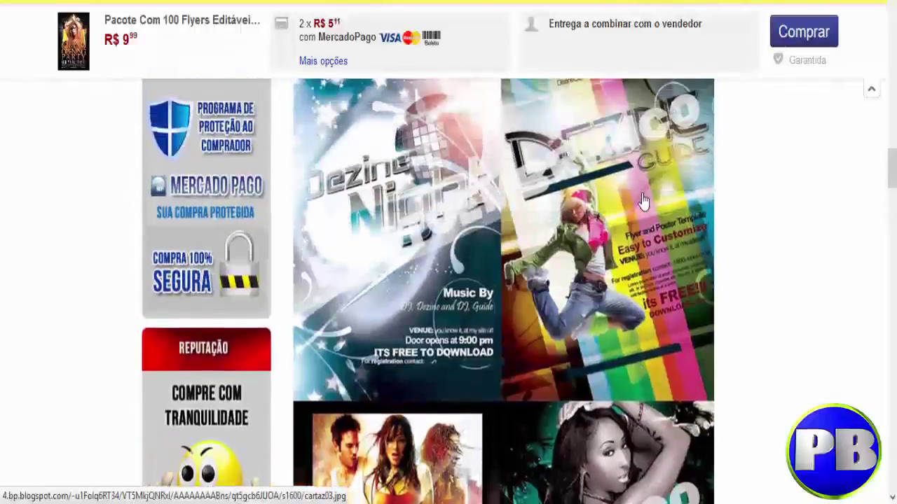
scroll(651, 217, up, 2)
scroll(653, 235, up, 3)
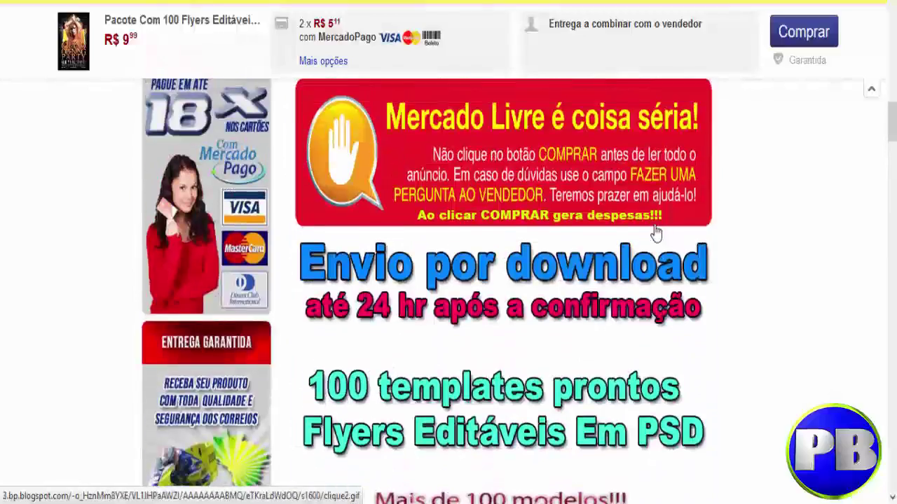
scroll(743, 273, down, 1)
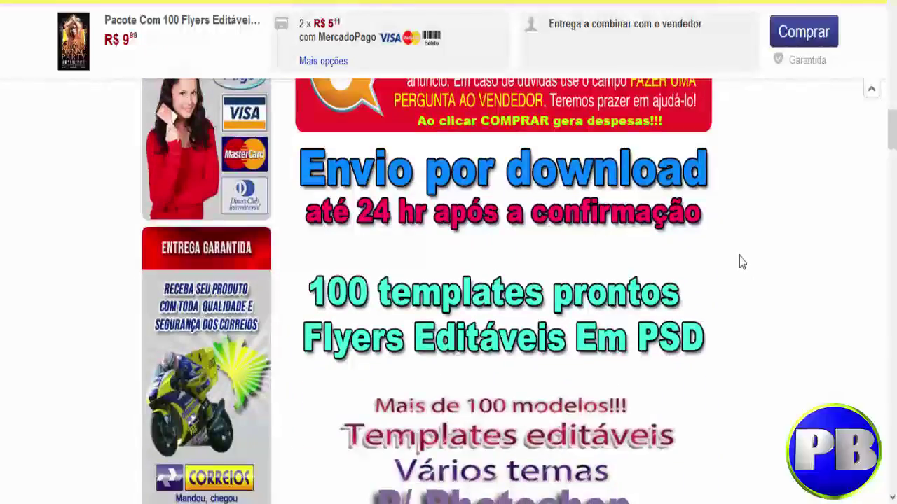
scroll(741, 259, up, 1)
scroll(740, 259, up, 2)
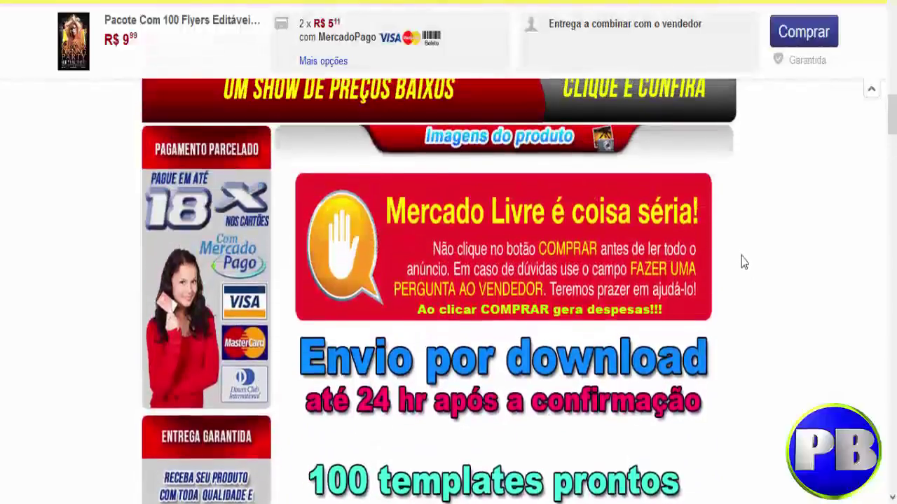
scroll(743, 260, up, 3)
scroll(797, 315, up, 5)
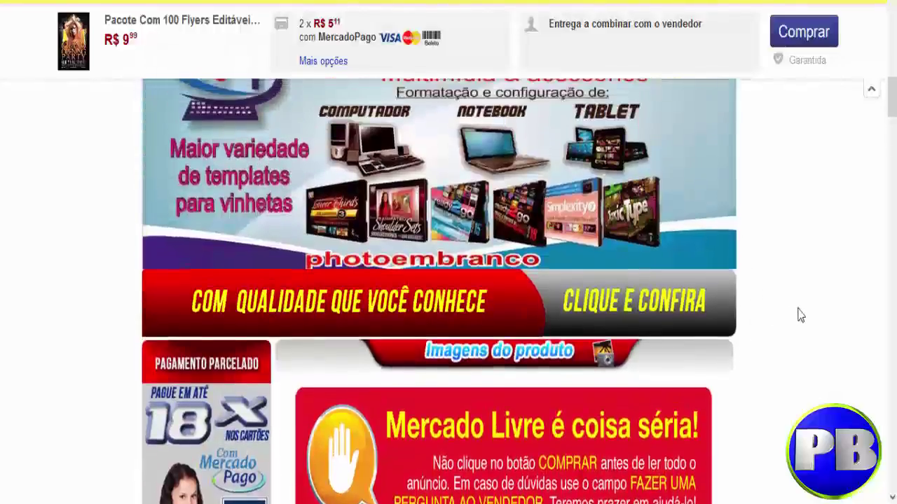
scroll(799, 317, up, 2)
- Open the Creative Album Templates Psd Wedding Series listing from the banner link
scroll(798, 315, down, 6)
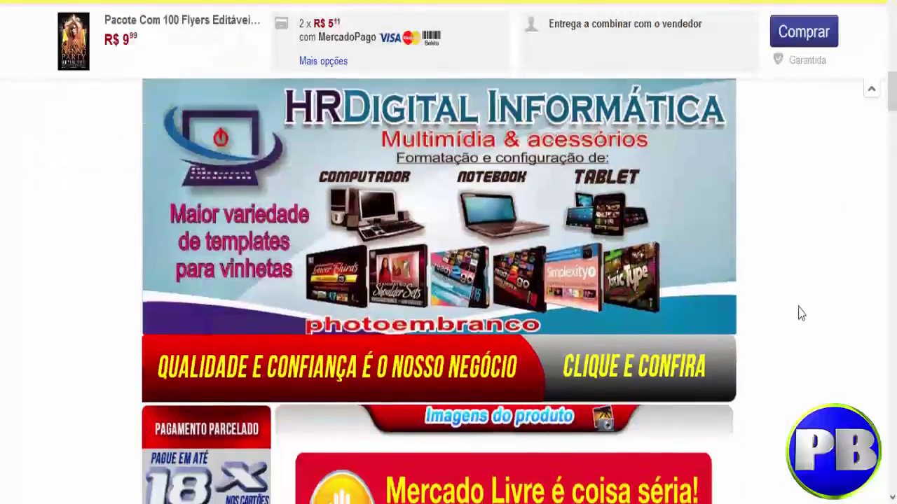
scroll(799, 310, down, 4)
scroll(799, 307, down, 3)
scroll(800, 309, down, 2)
scroll(799, 304, down, 1)
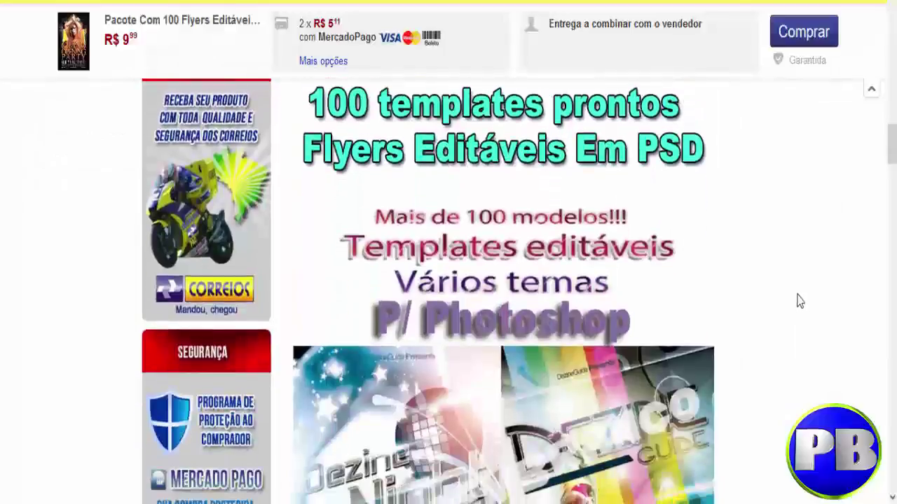
scroll(799, 304, up, 1)
scroll(799, 301, up, 1)
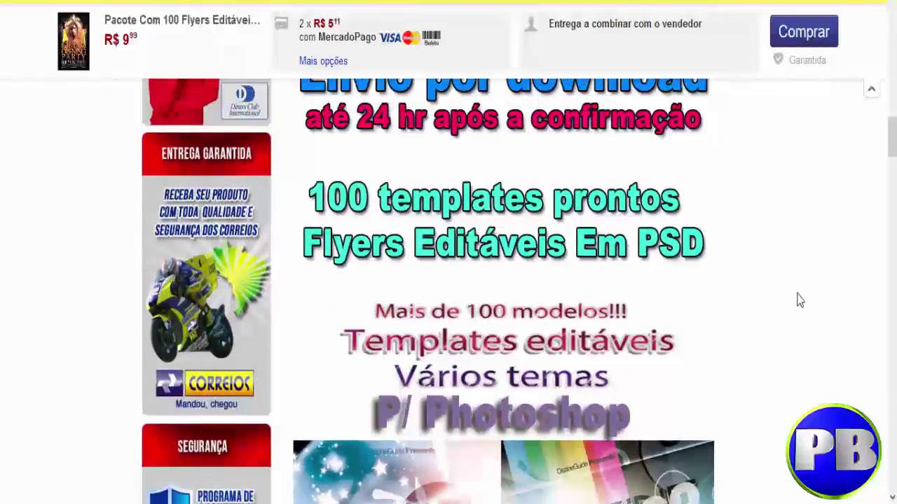
scroll(799, 294, up, 1)
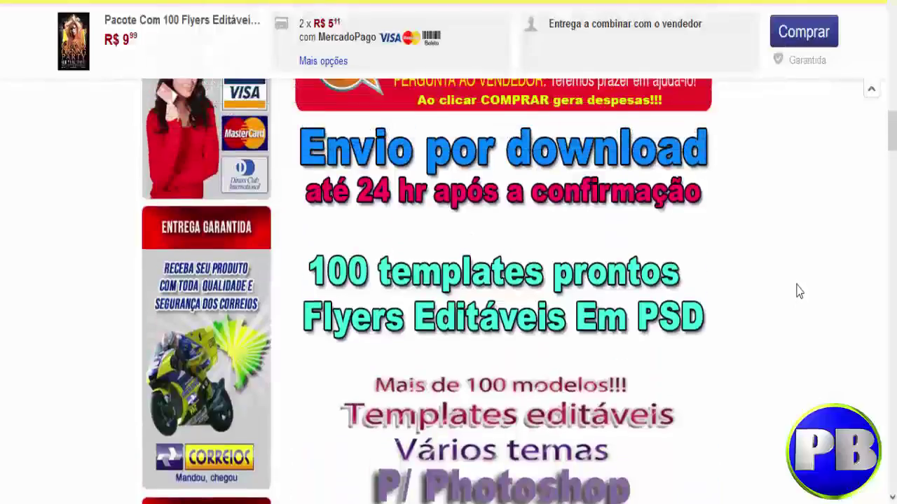
scroll(799, 293, up, 1)
scroll(800, 291, up, 1)
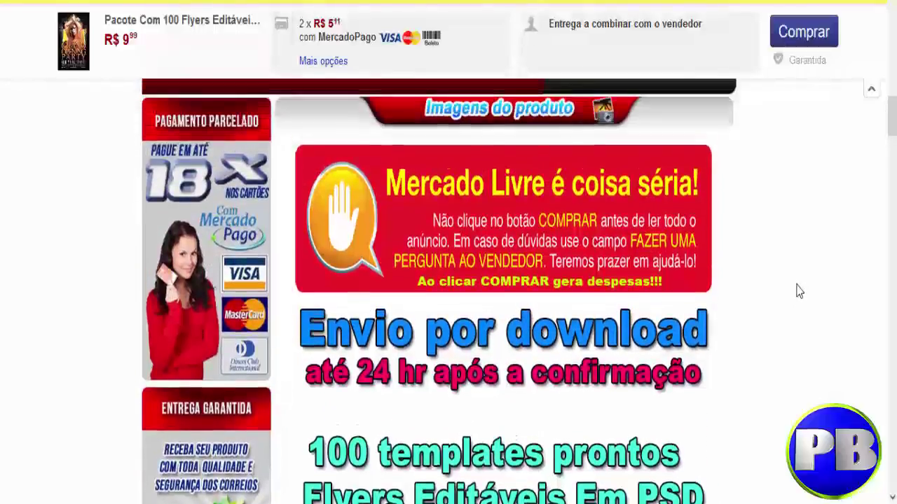
scroll(799, 292, up, 4)
scroll(799, 291, up, 4)
scroll(800, 292, up, 4)
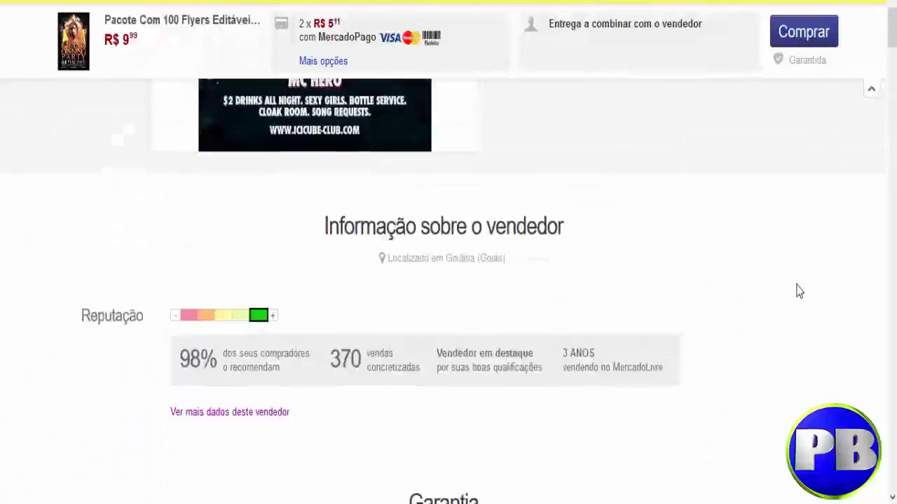
scroll(799, 291, down, 2)
scroll(799, 292, down, 5)
scroll(799, 292, down, 4)
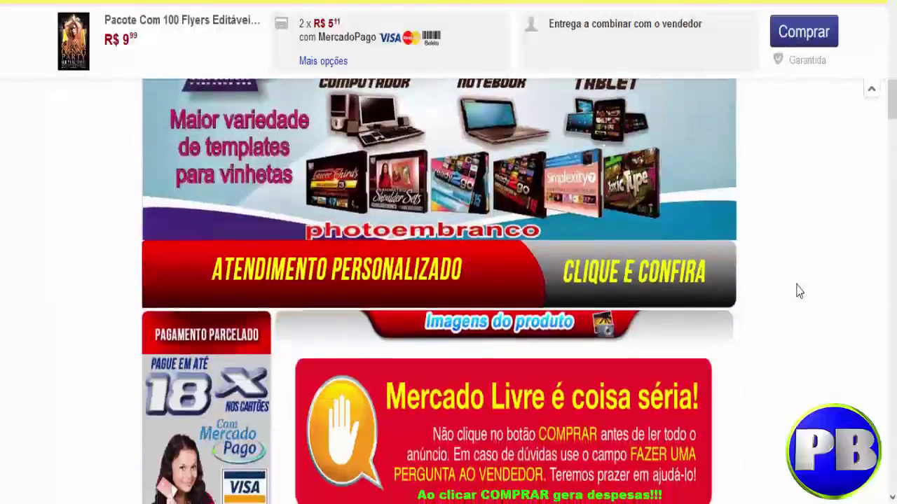
scroll(799, 292, down, 2)
scroll(799, 292, down, 3)
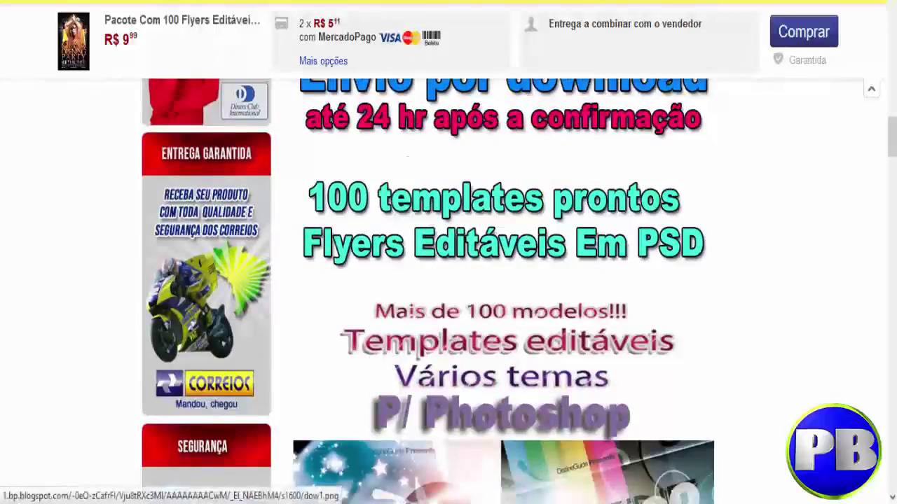
click(385, 113)
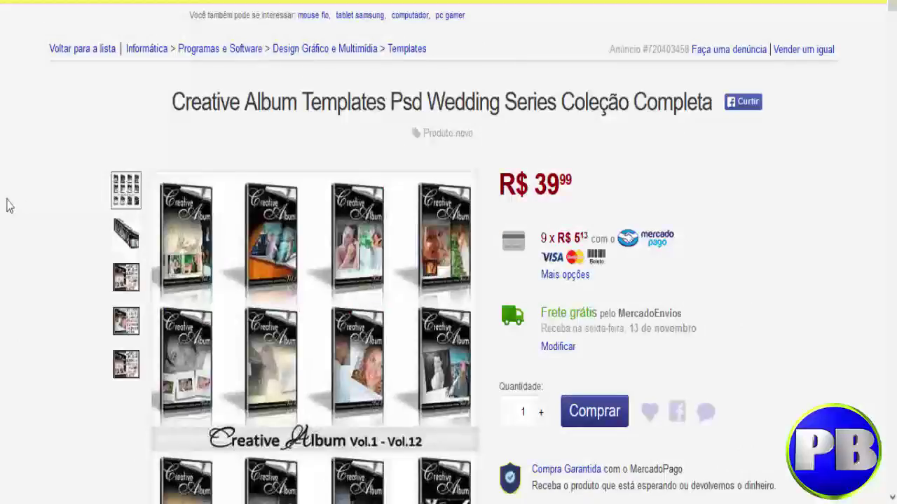
- Scroll through the Creative Album wedding listing and the seller's 157-product grid
scroll(2, 274, down, 5)
scroll(2, 280, down, 5)
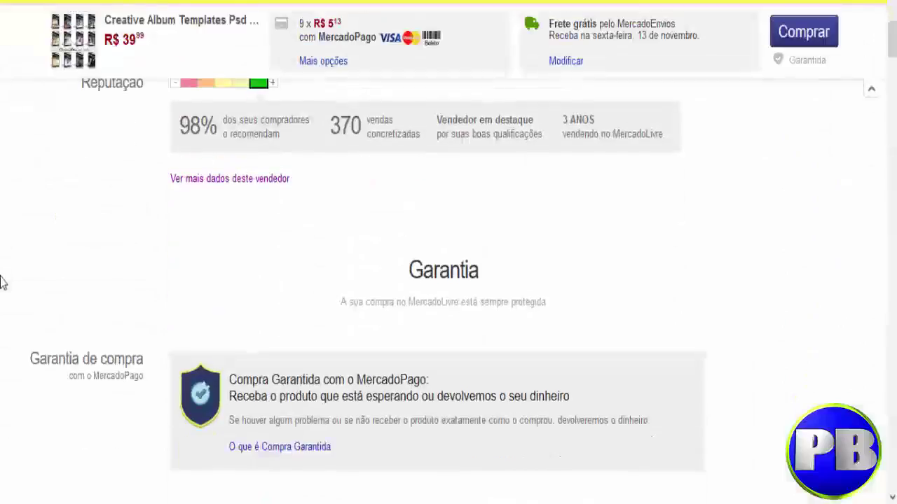
scroll(2, 282, down, 4)
scroll(2, 283, down, 5)
scroll(2, 284, down, 1)
scroll(2, 285, down, 4)
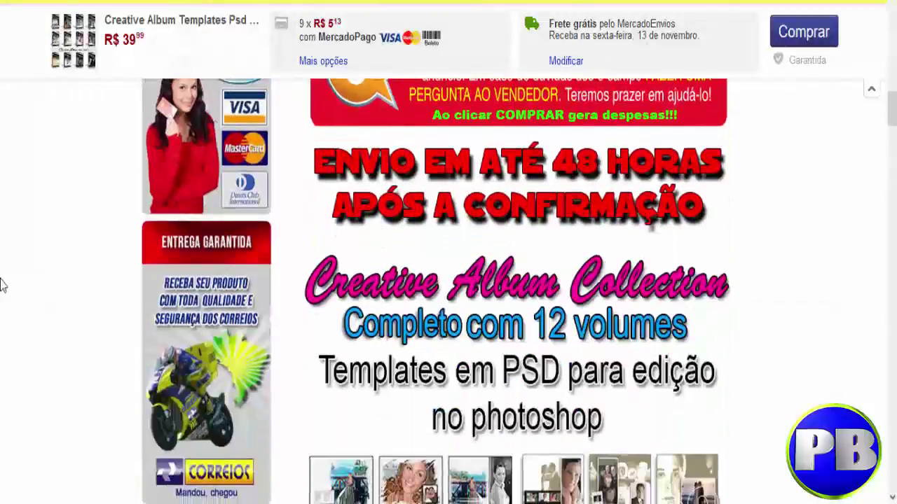
scroll(3, 285, down, 2)
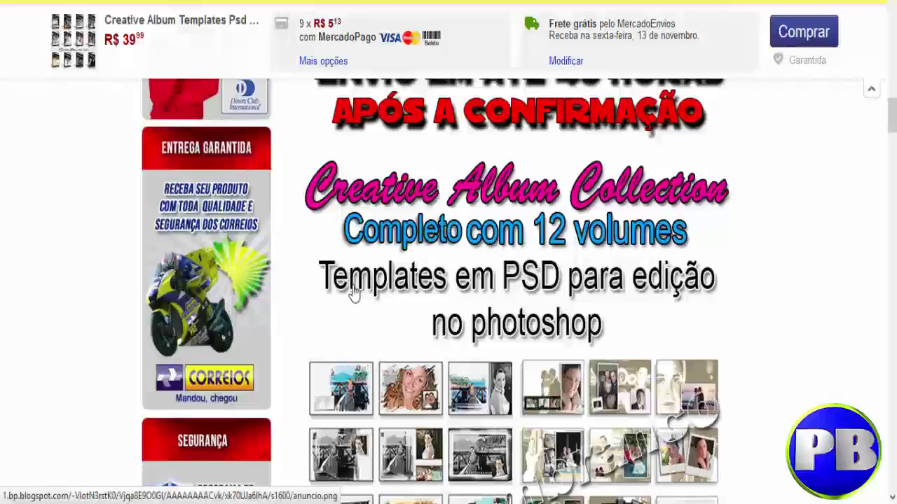
scroll(735, 262, down, 5)
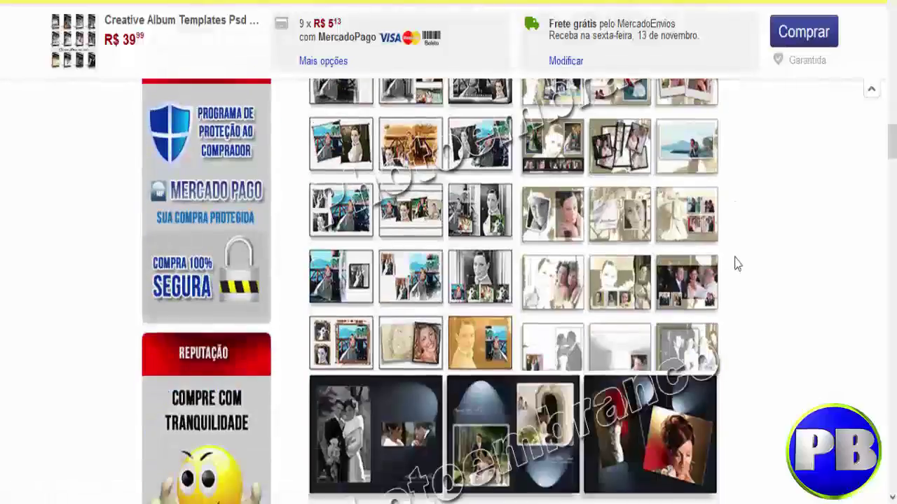
scroll(735, 262, up, 3)
scroll(730, 264, up, 4)
scroll(724, 255, up, 5)
scroll(723, 253, up, 3)
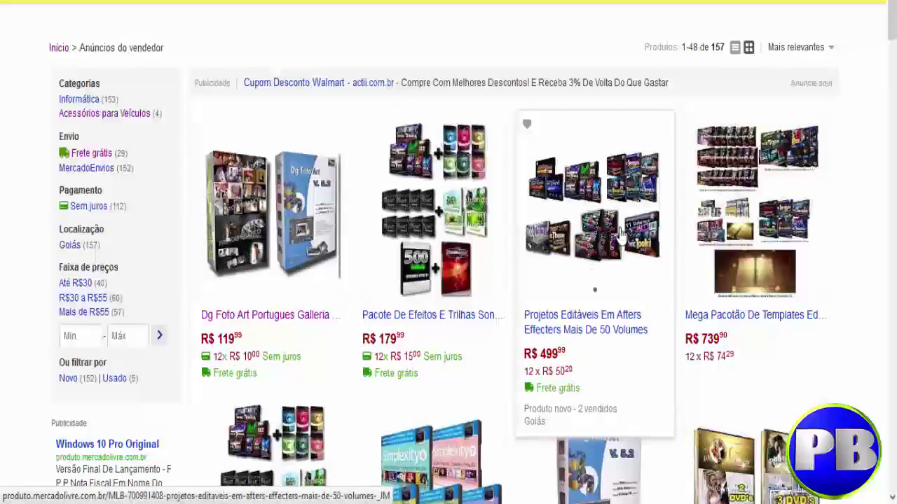
scroll(426, 307, down, 3)
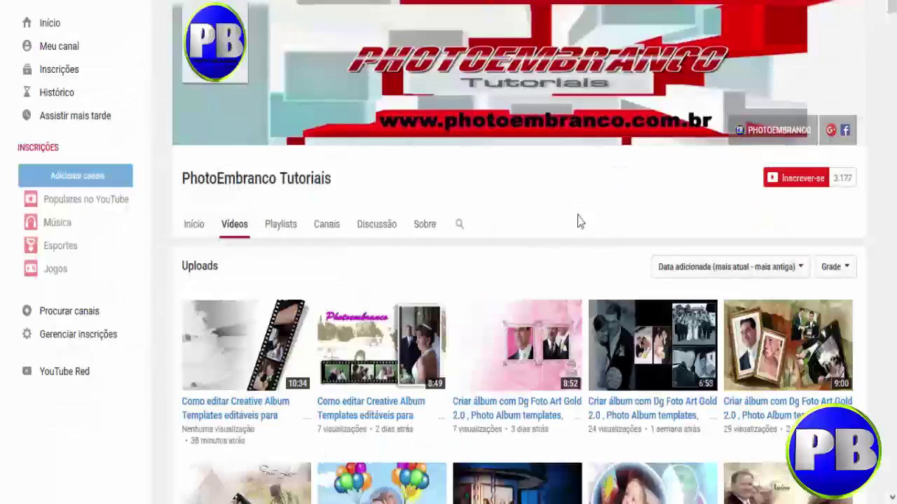
- Browse the PhotoEmbranco channel's uploaded videos, then exit the flyer preview with Esc
scroll(486, 214, down, 3)
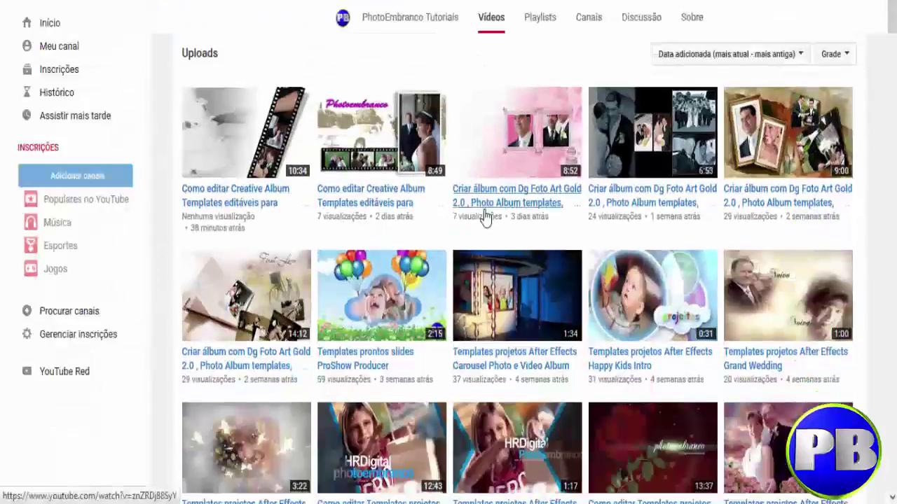
scroll(486, 217, down, 1)
scroll(486, 217, down, 3)
scroll(486, 217, down, 2)
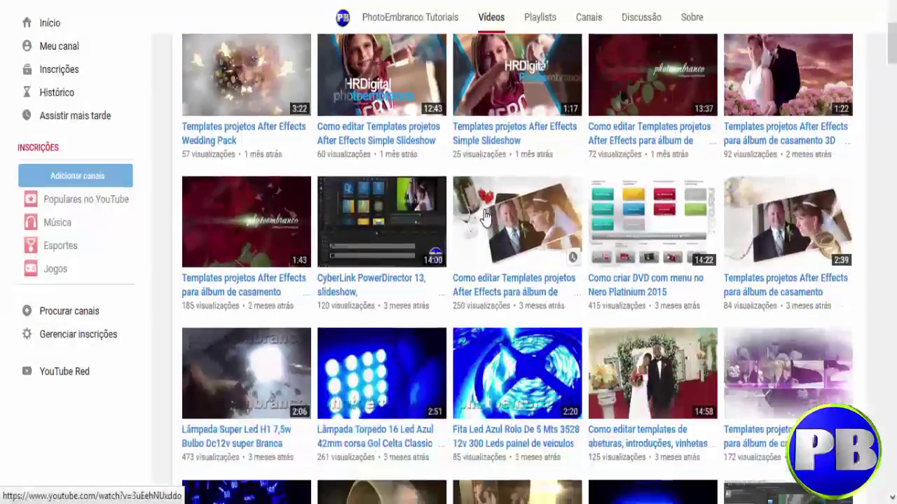
scroll(485, 217, up, 2)
scroll(484, 217, up, 2)
scroll(485, 217, up, 2)
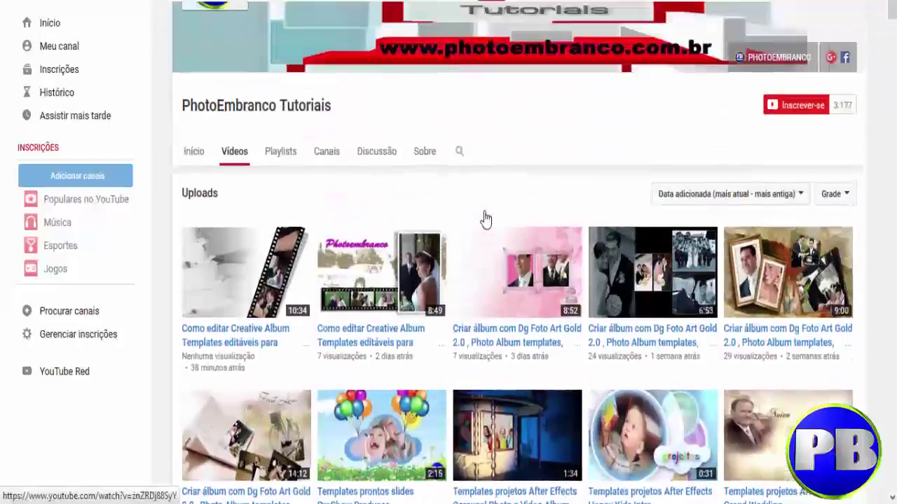
scroll(485, 218, up, 2)
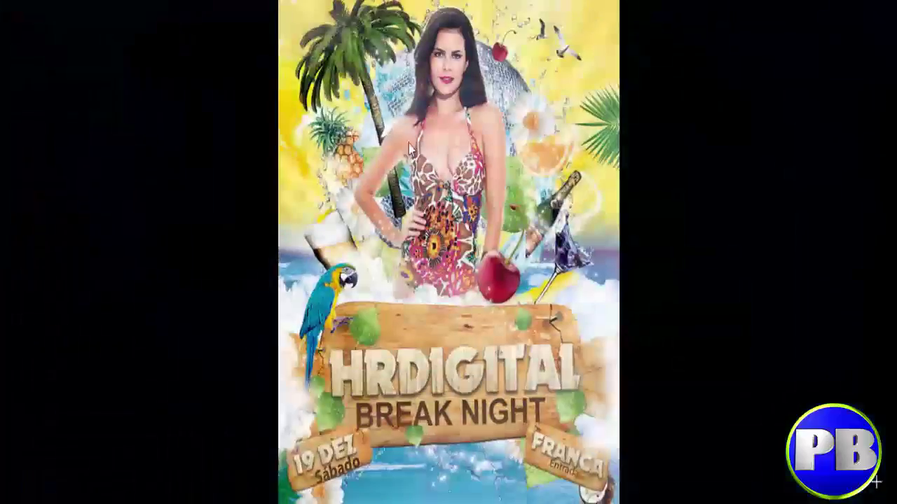
key(Escape)
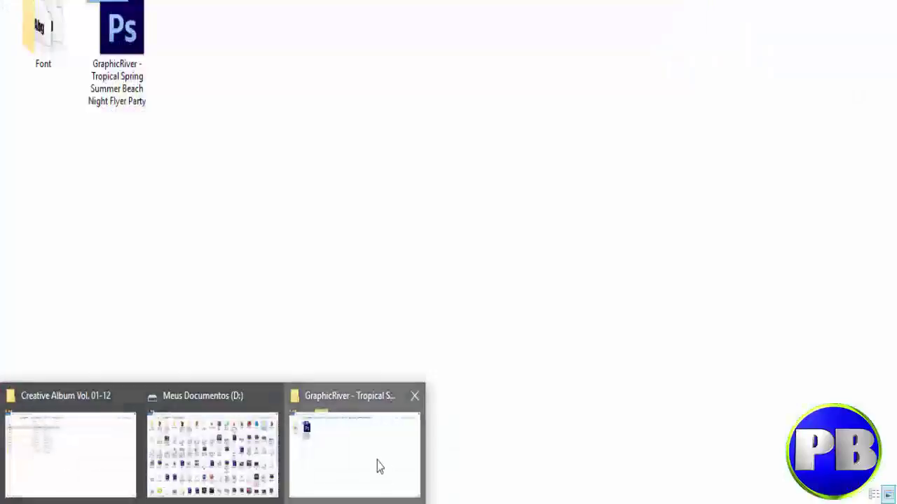
- Check the Font folder, then open the Tropical Beach Night Flyer PSD, accepting the missing-fonts warning
click(377, 462)
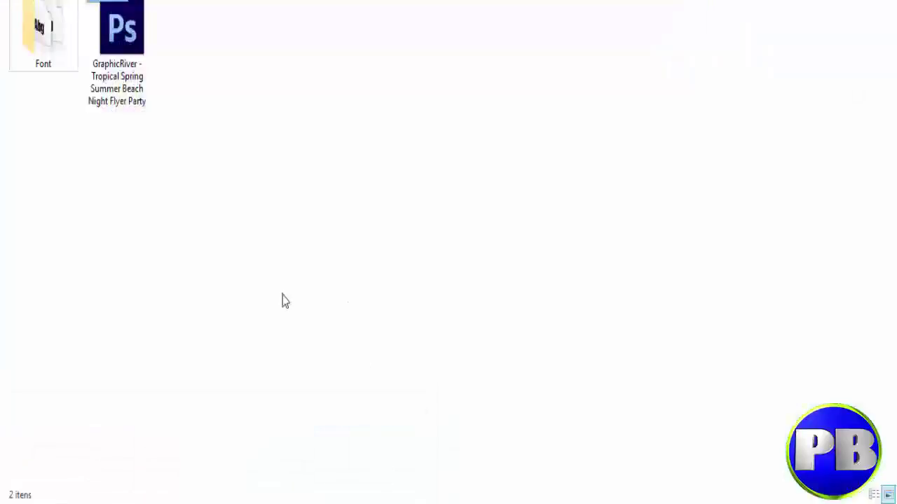
double_click(54, 54)
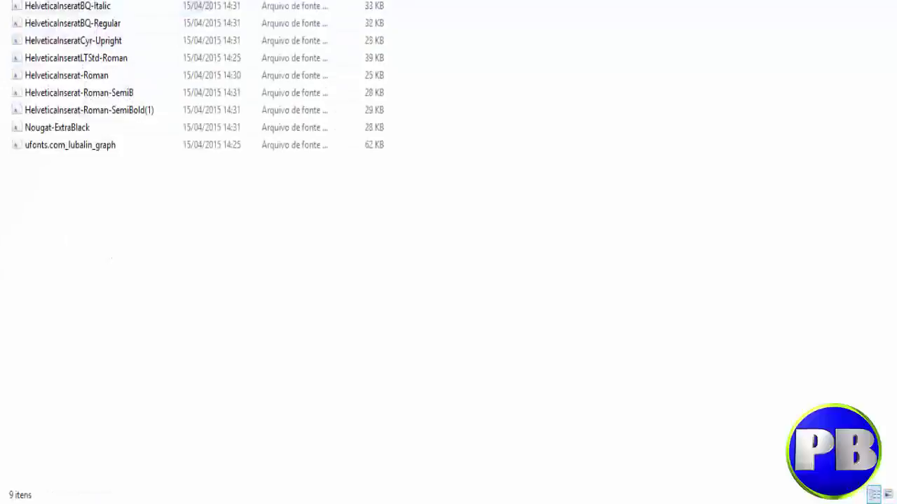
key(BackSpace)
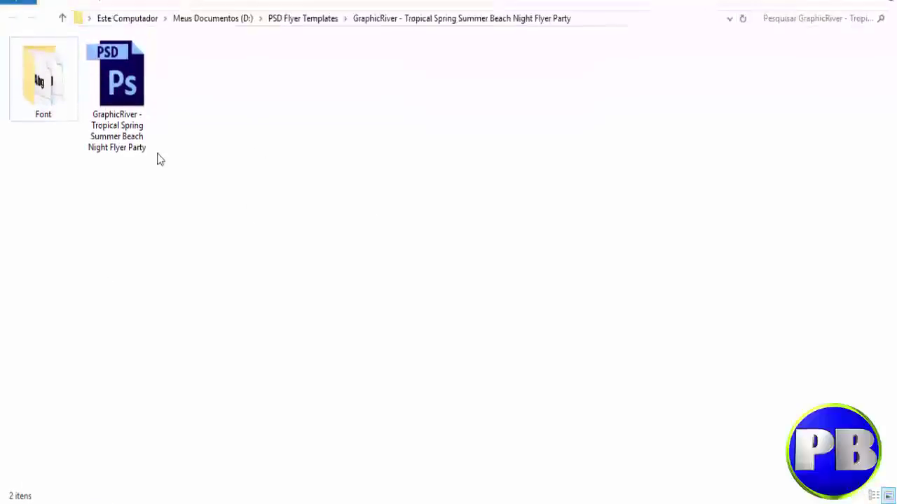
double_click(137, 96)
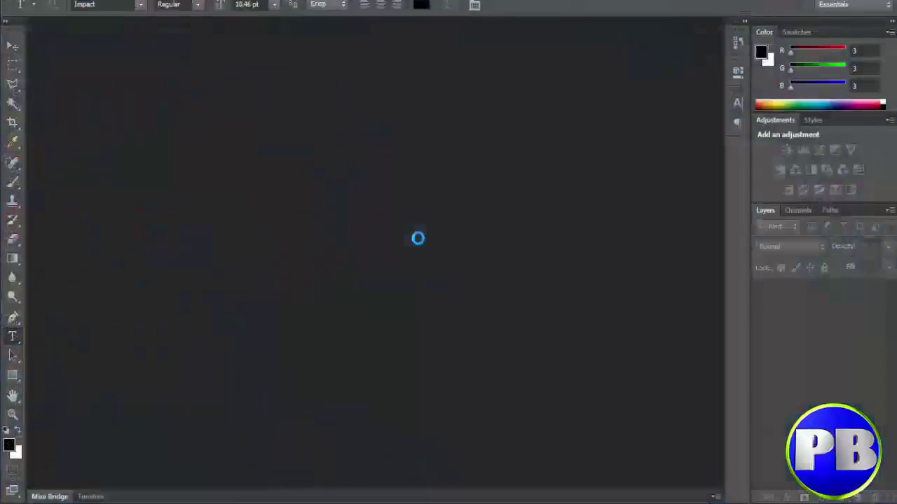
click(452, 196)
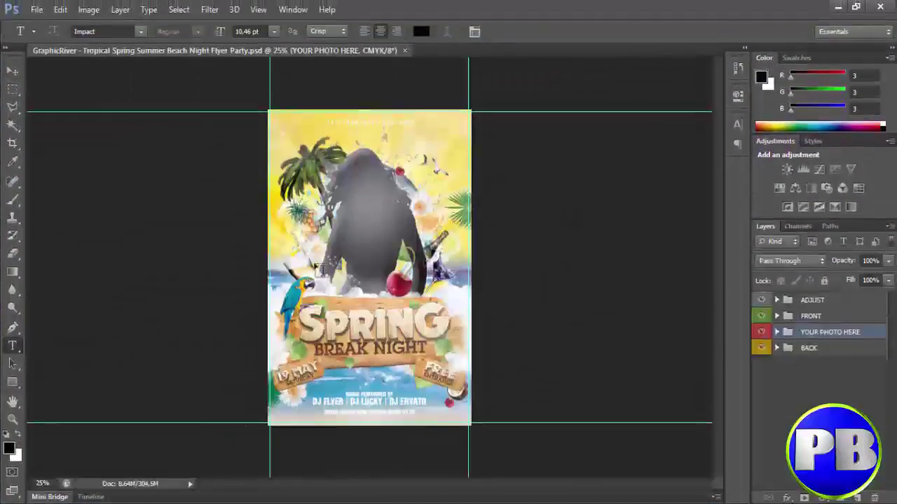
click(13, 71)
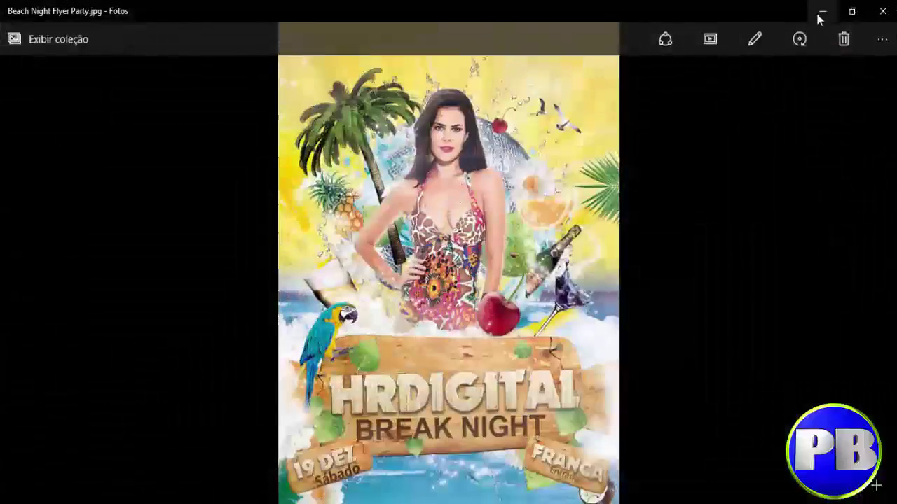
- Minimize the Photos preview of Beach Night Flyer Party.jpg to return to Photoshop
click(821, 16)
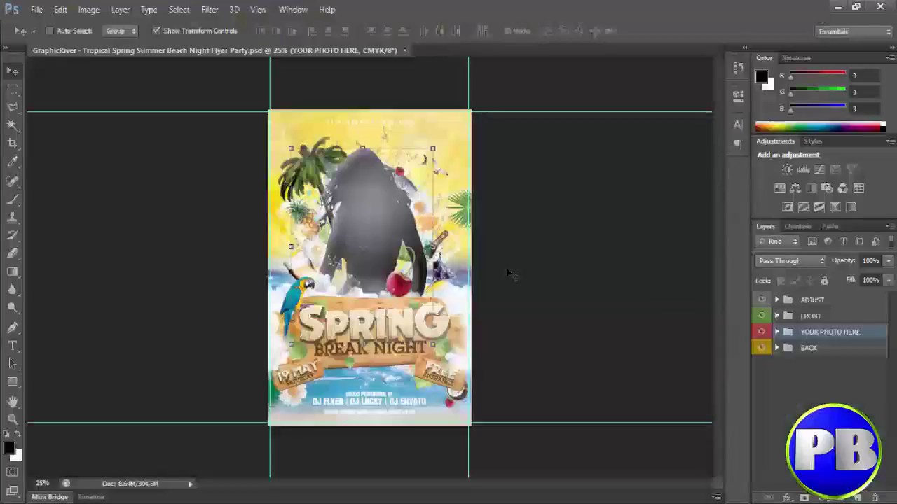
- Place the modelo image in YOUR PHOTO HERE, scaled to about 31% over the silhouette
click(776, 332)
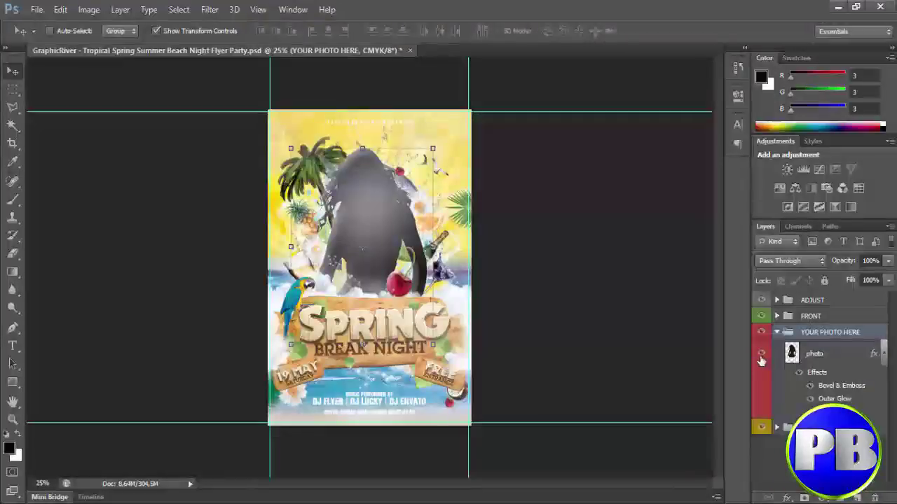
click(761, 356)
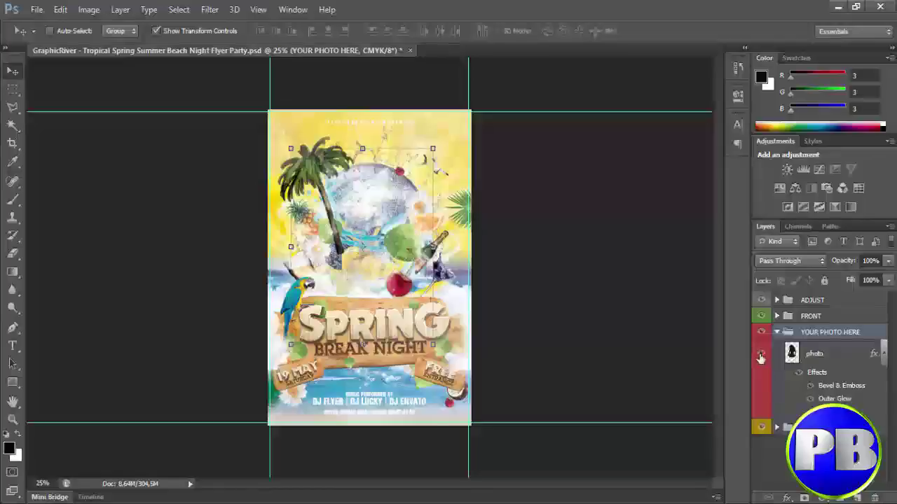
click(824, 358)
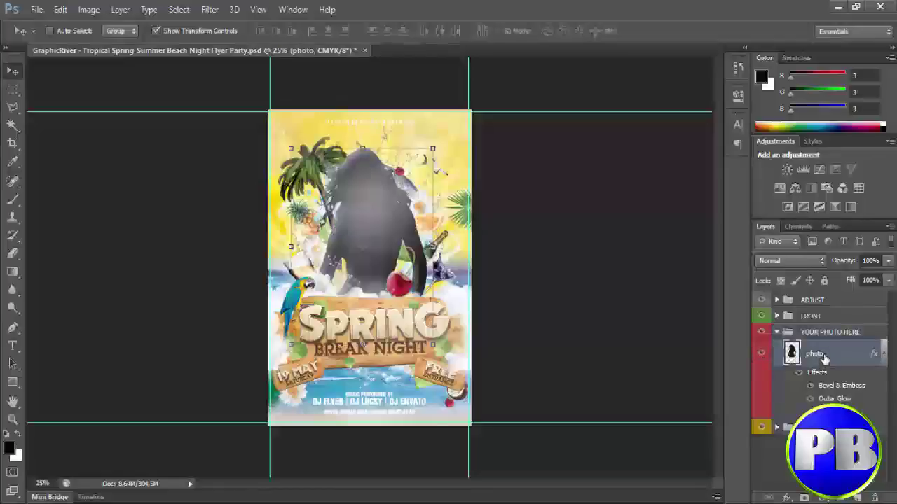
click(35, 9)
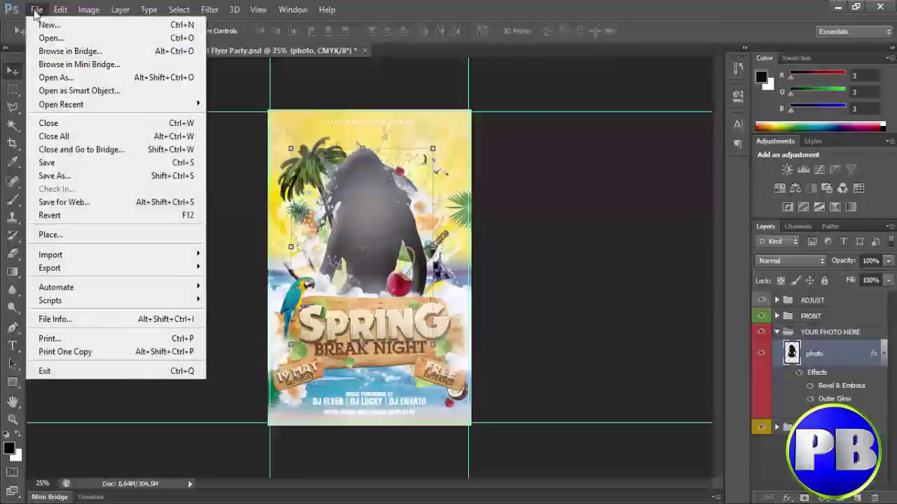
click(73, 236)
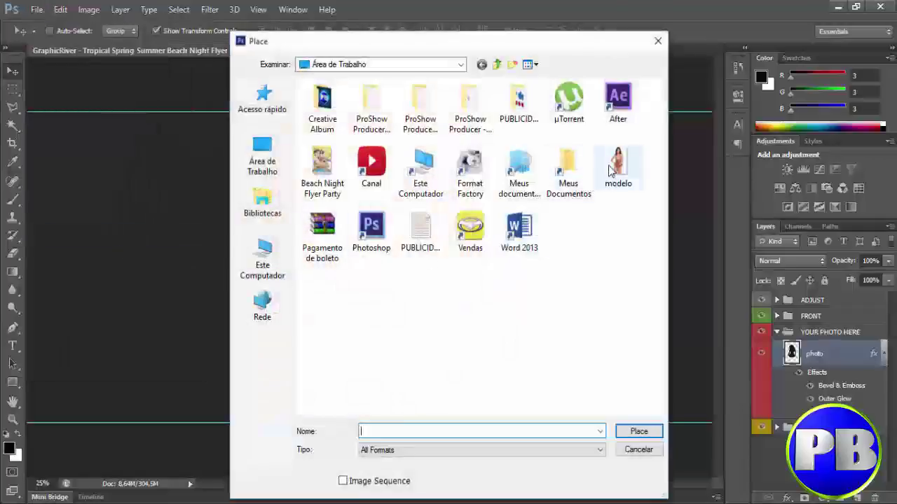
double_click(613, 172)
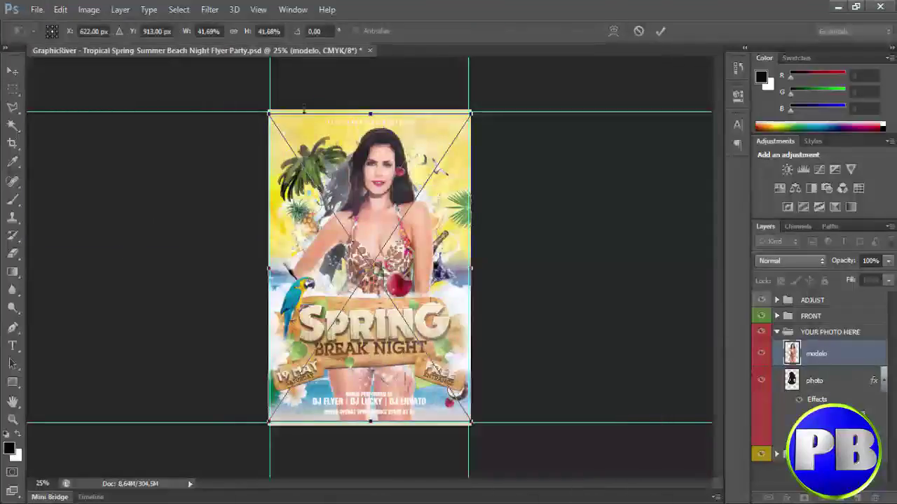
drag(268, 111, 319, 191)
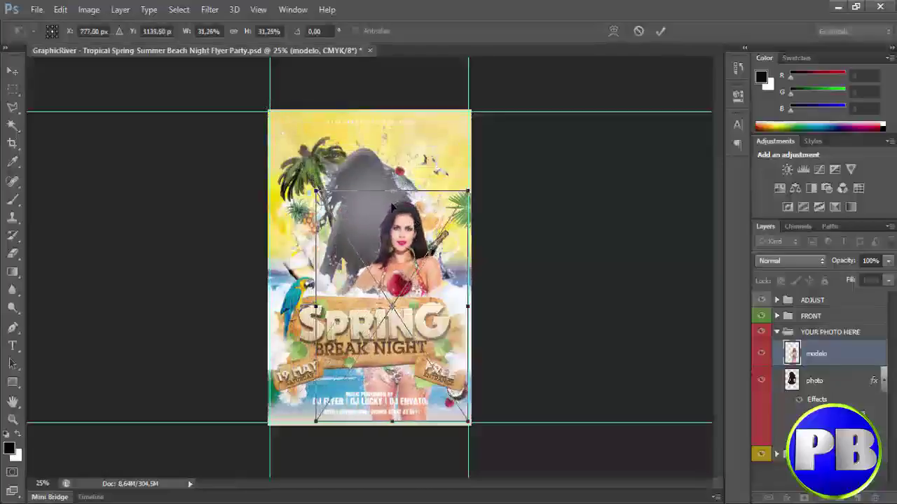
drag(417, 230, 381, 170)
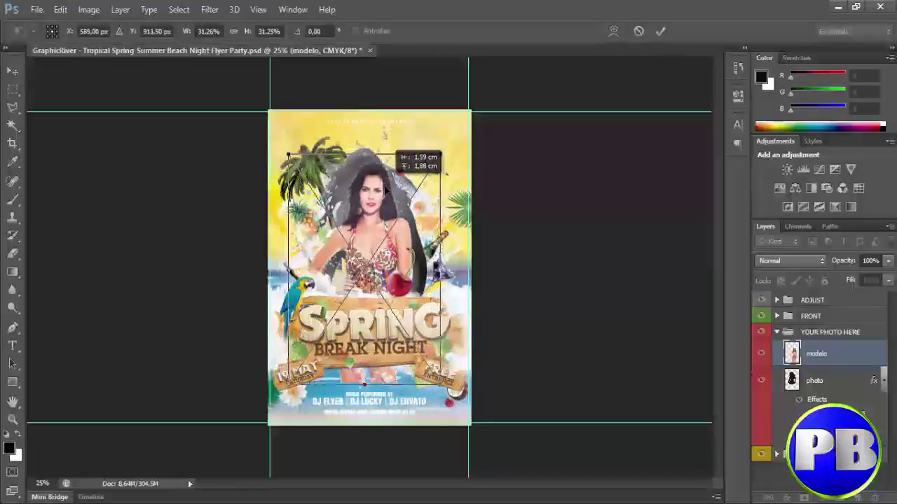
drag(380, 171, 386, 175)
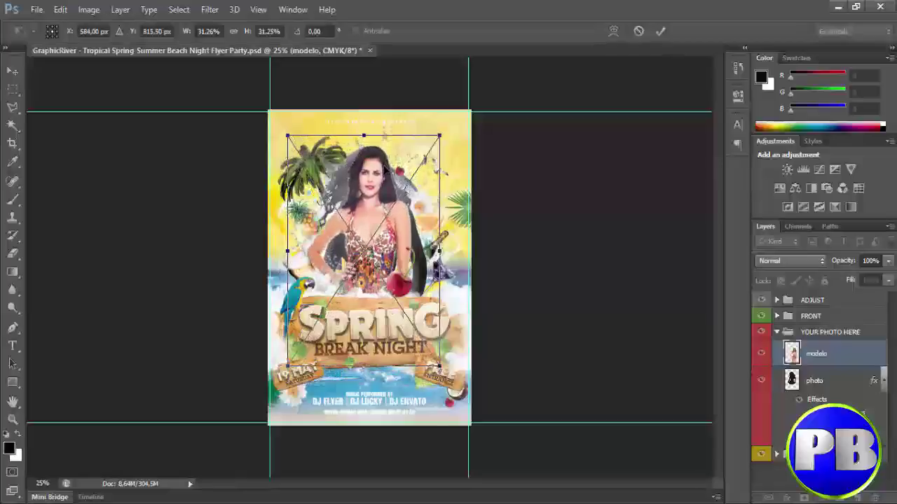
click(660, 30)
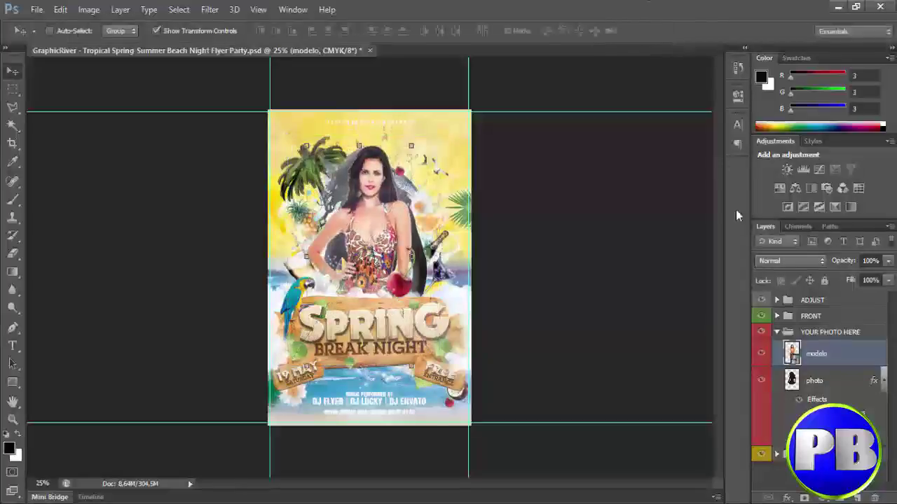
- Copy the placeholder's layer style onto modelo, then delete the old placeholder layer
click(814, 389)
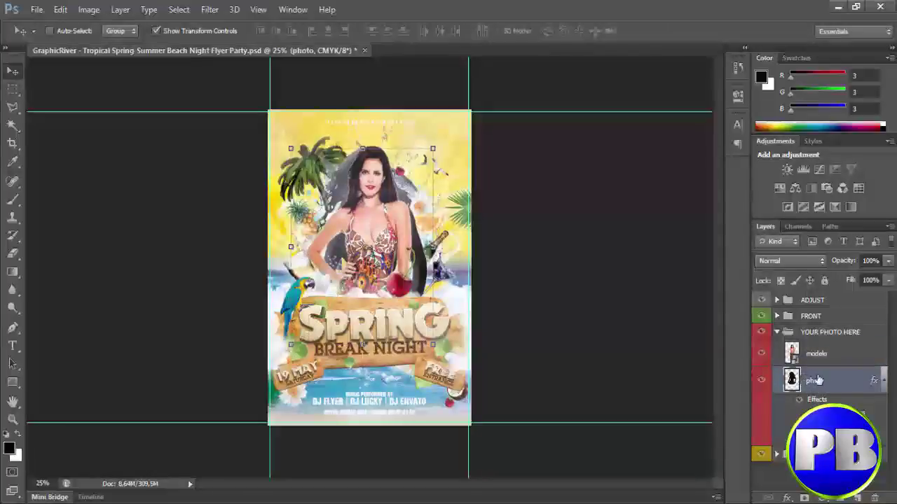
right_click(813, 379)
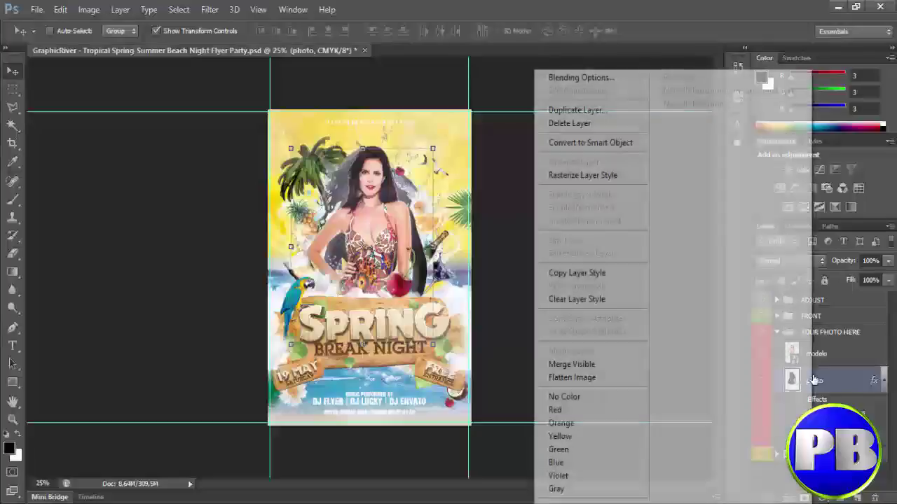
click(617, 274)
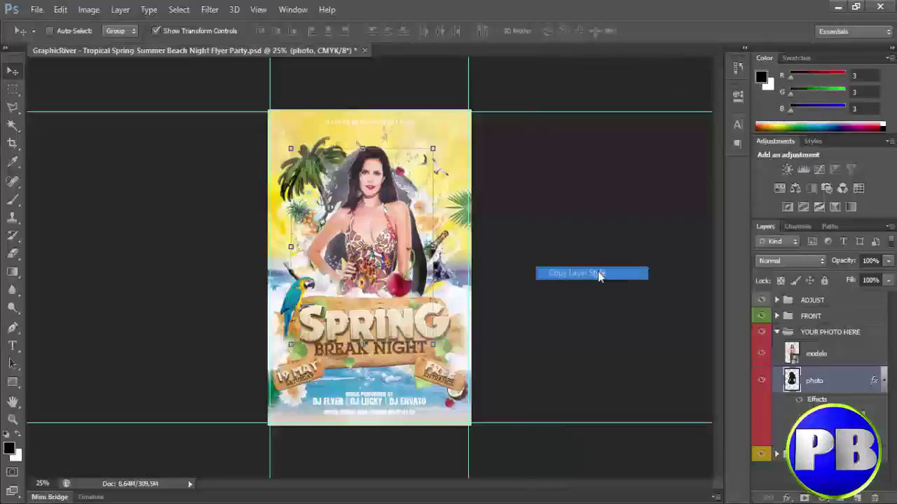
click(817, 353)
right_click(816, 354)
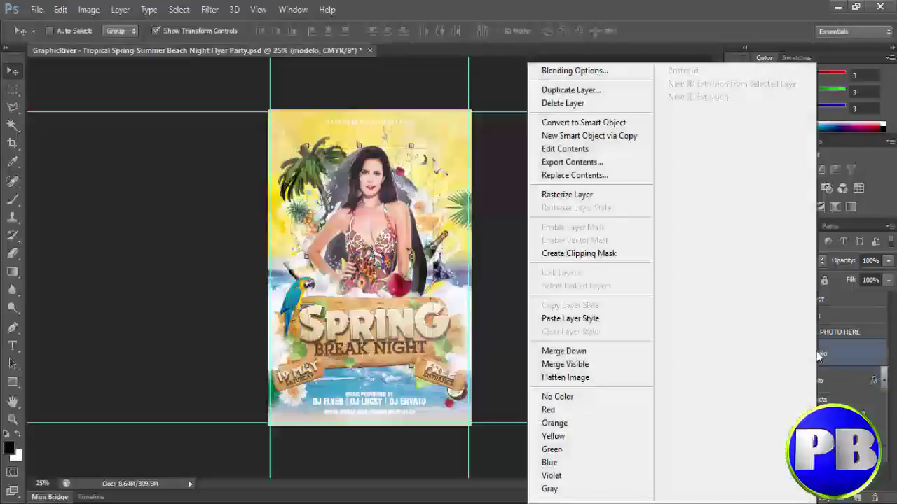
click(586, 320)
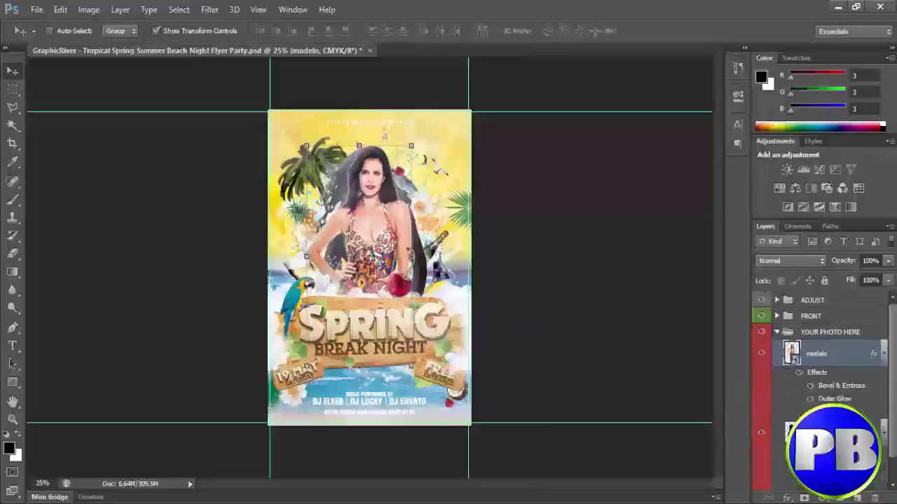
click(767, 425)
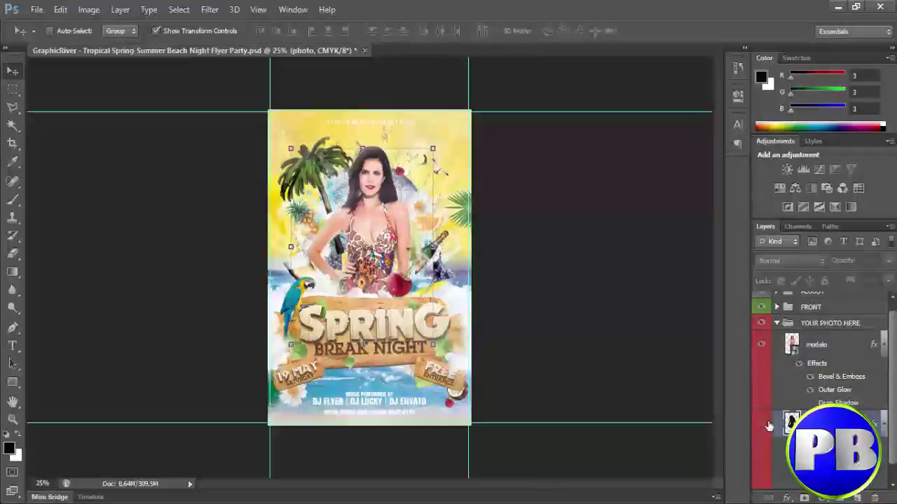
key(alt+bracketright)
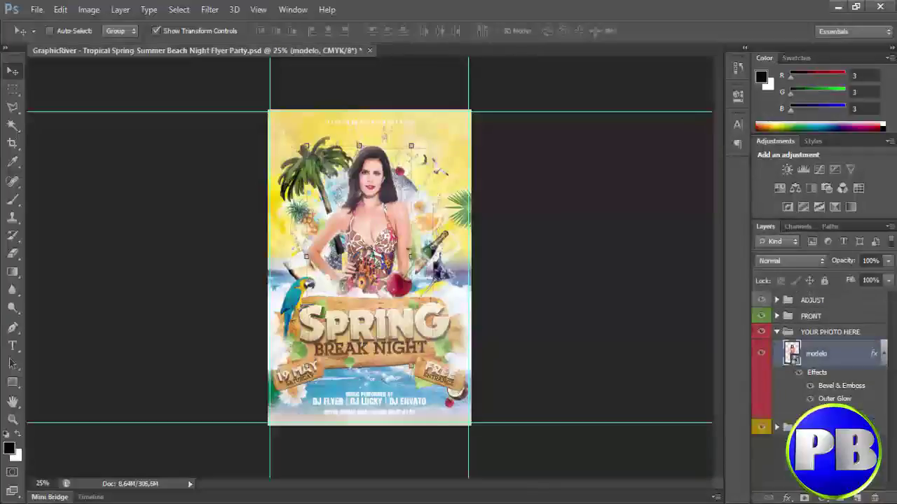
- Expand FRONT > title > text in the Layers panel and select the BREAK NIGHT layer
click(884, 353)
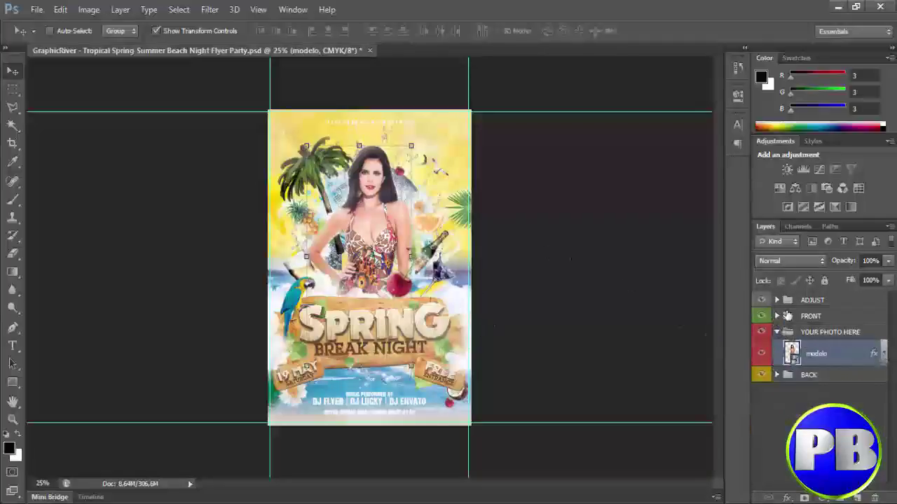
click(777, 316)
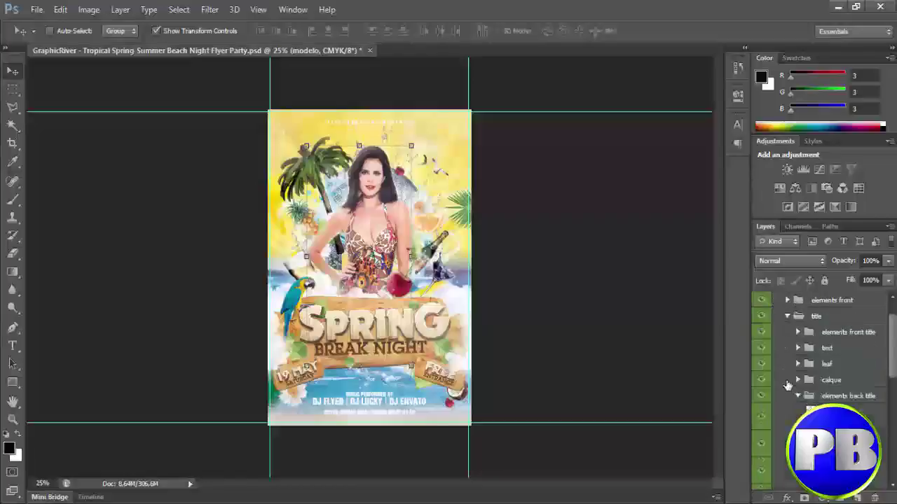
scroll(791, 327, down, 1)
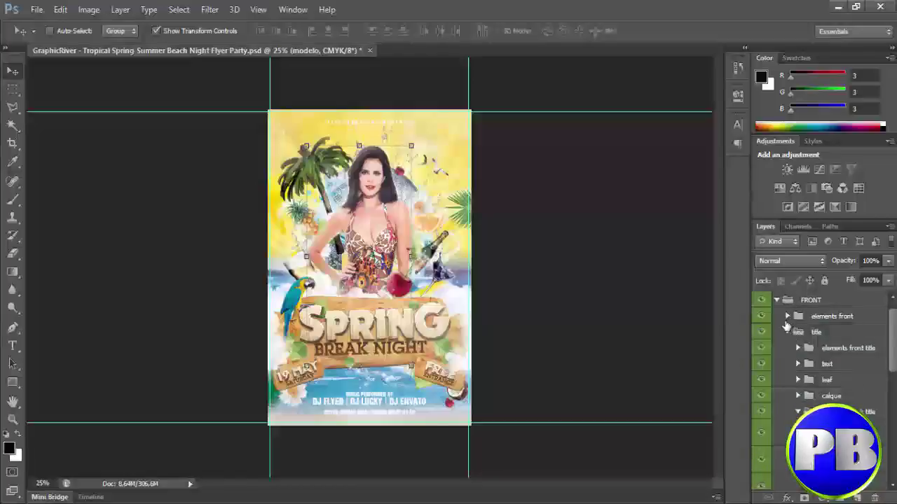
click(776, 299)
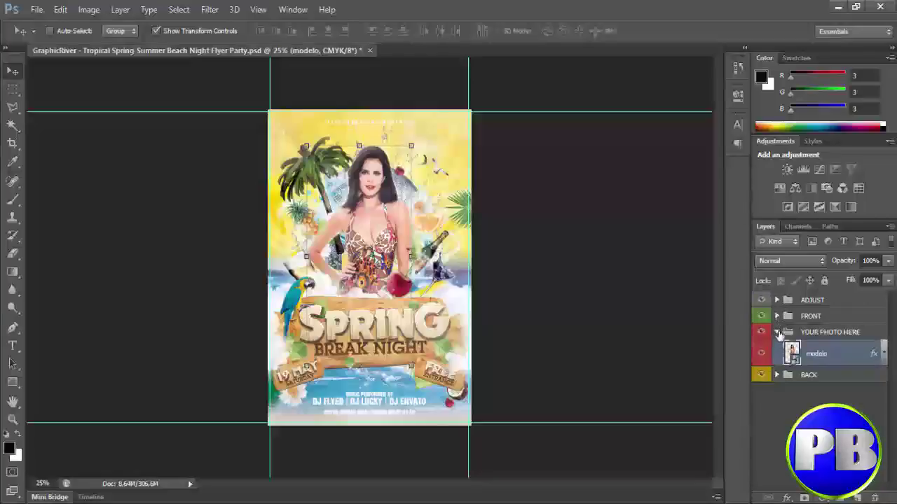
click(776, 333)
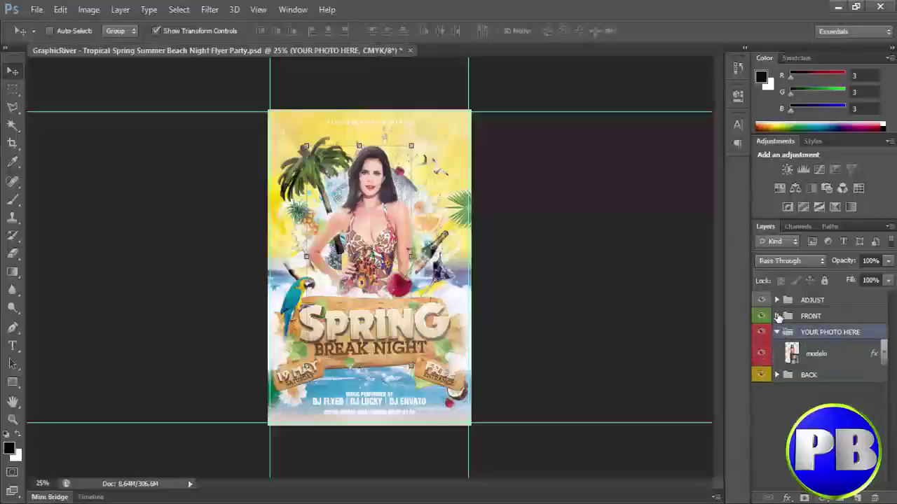
click(776, 316)
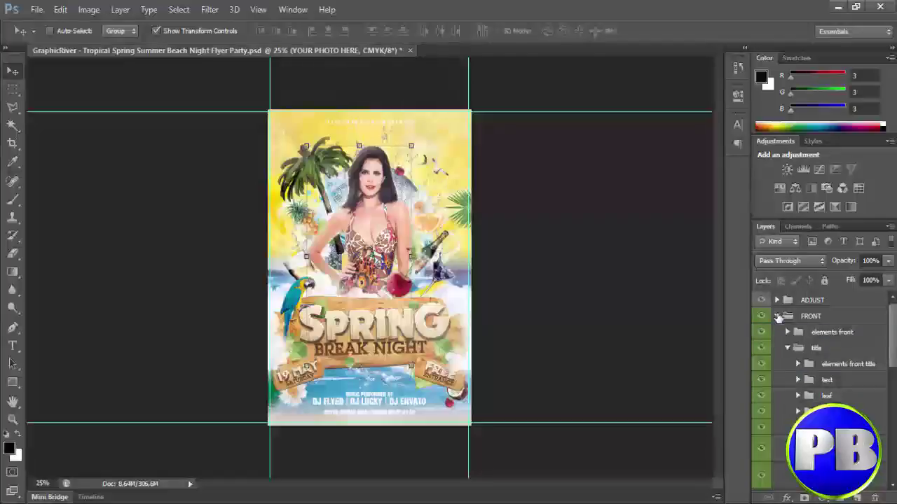
click(797, 380)
scroll(798, 394, down, 1)
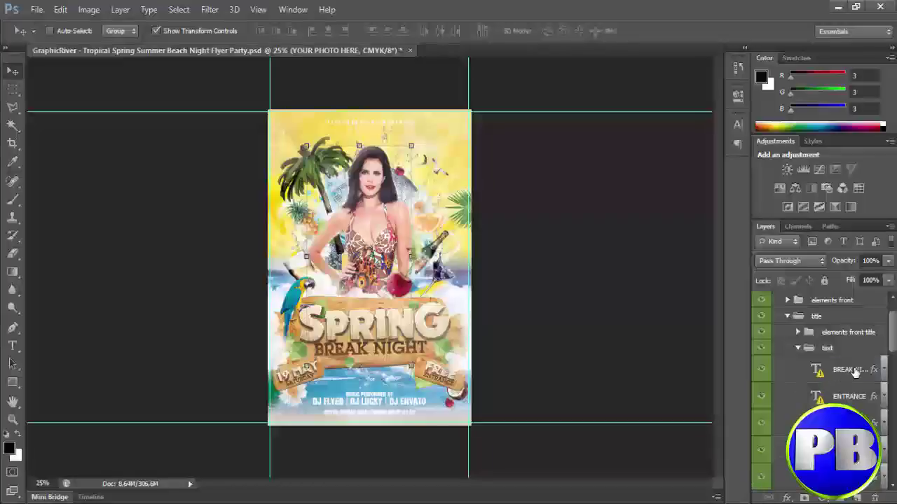
click(821, 376)
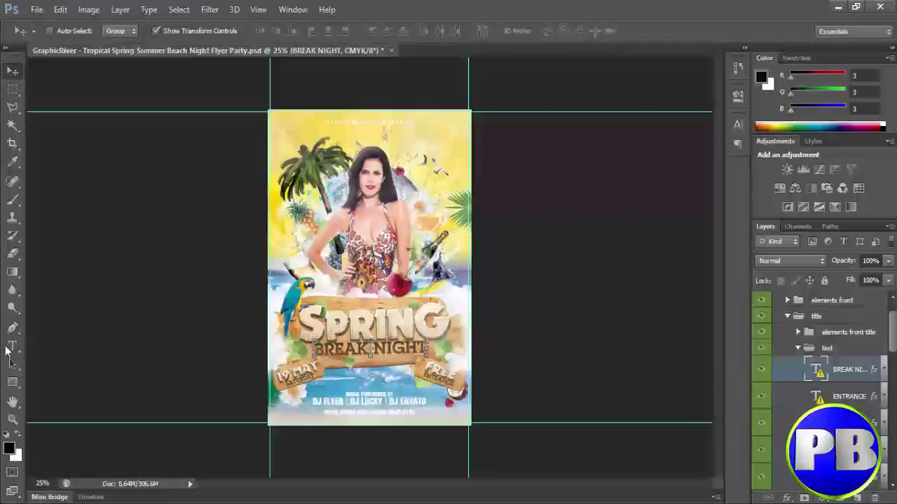
- Replace BREAK NIGHT's missing font, entering 'A' as the family and choosing Bold style
click(14, 349)
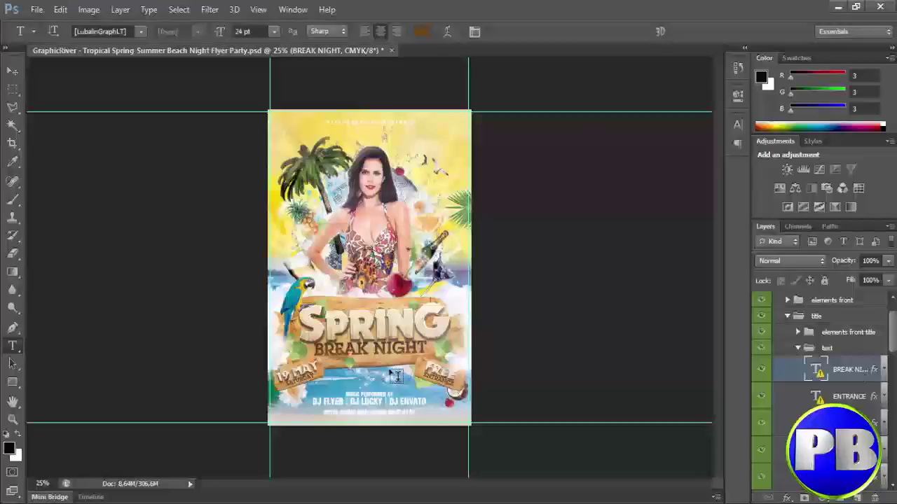
click(352, 349)
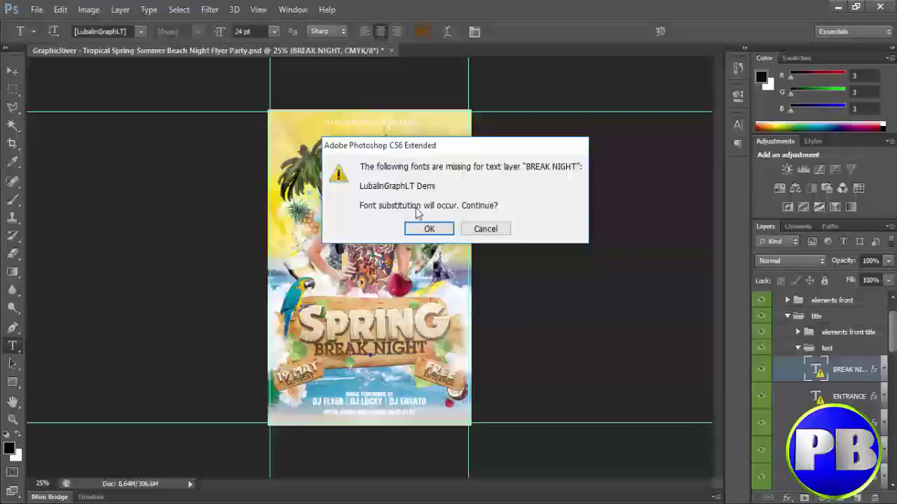
click(430, 230)
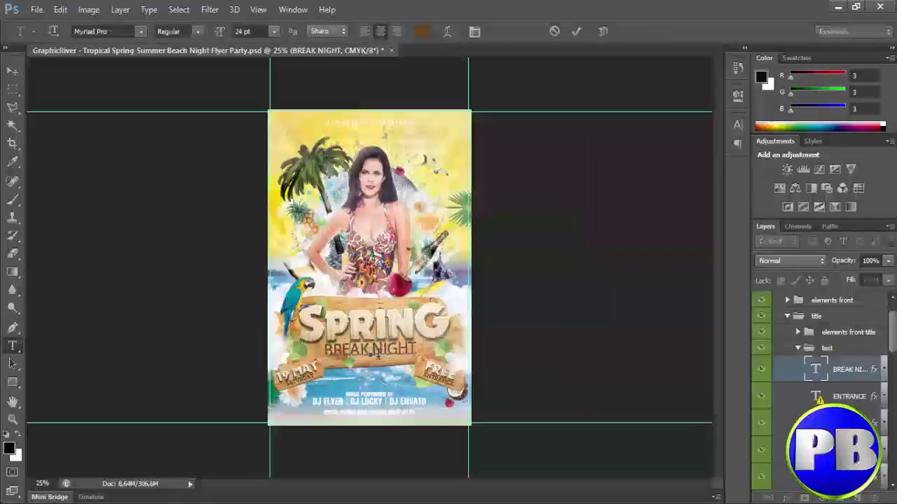
key(ctrl+a)
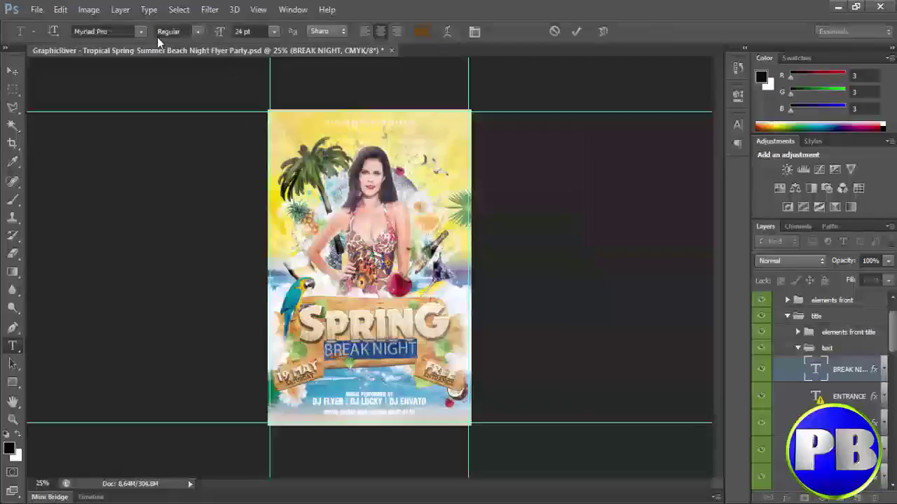
click(141, 32)
click(117, 32)
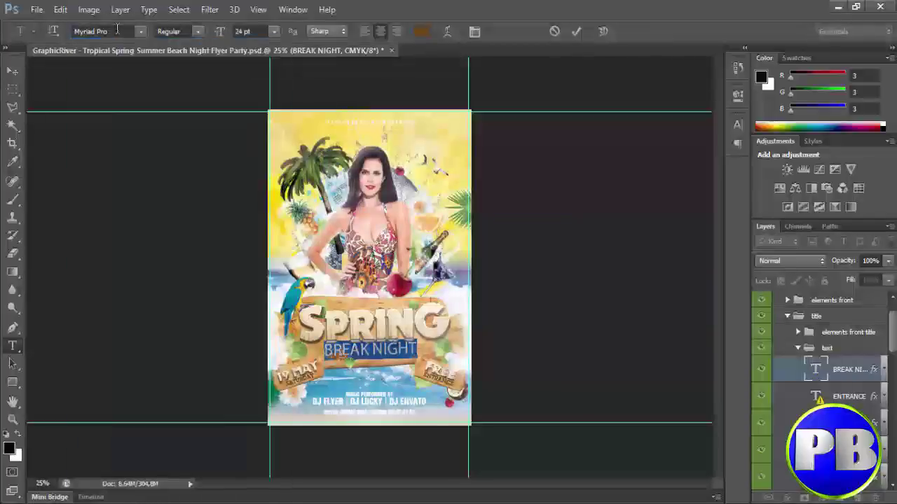
text(Arial)
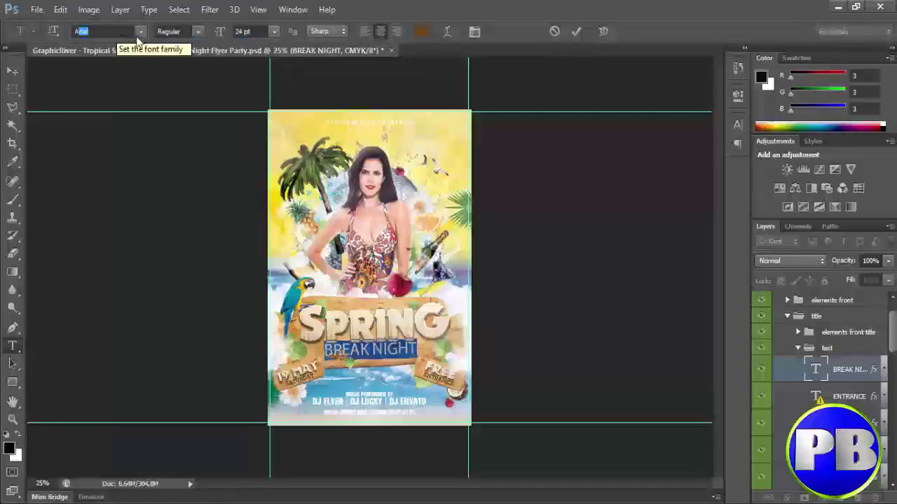
click(188, 31)
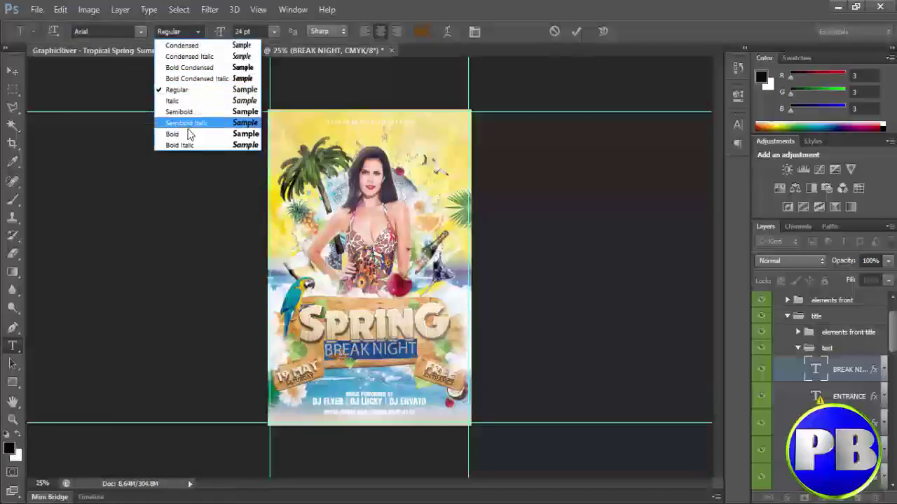
click(184, 134)
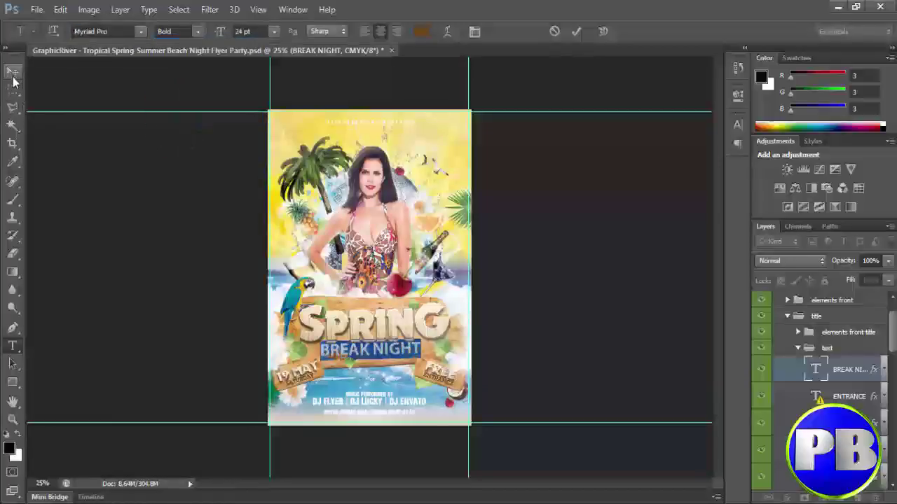
click(12, 73)
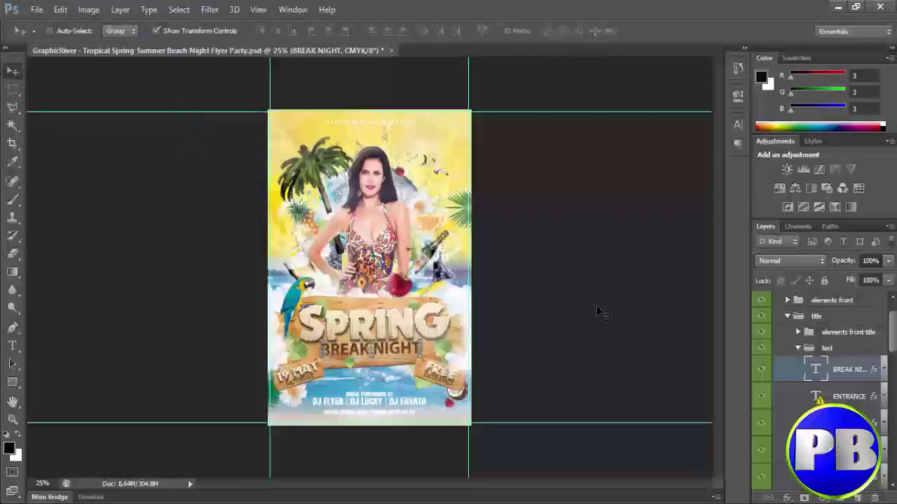
- Retype the ENTRANCE text under FREE as 'Entrada', accepting the font substitution
click(844, 398)
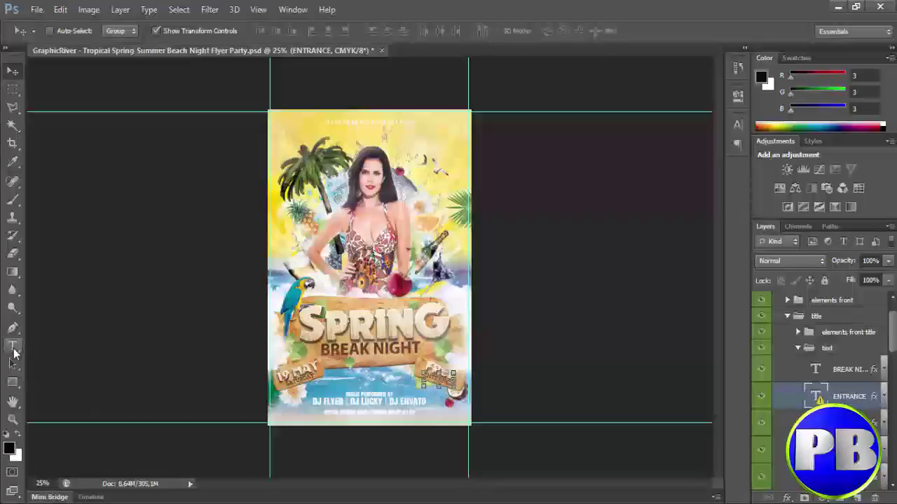
click(12, 346)
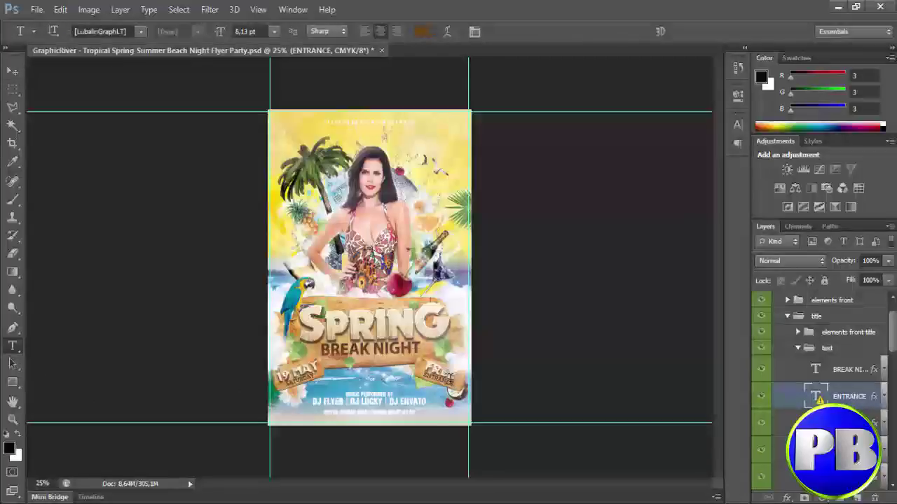
scroll(450, 379, up, 1)
scroll(451, 378, up, 1)
scroll(475, 396, down, 2)
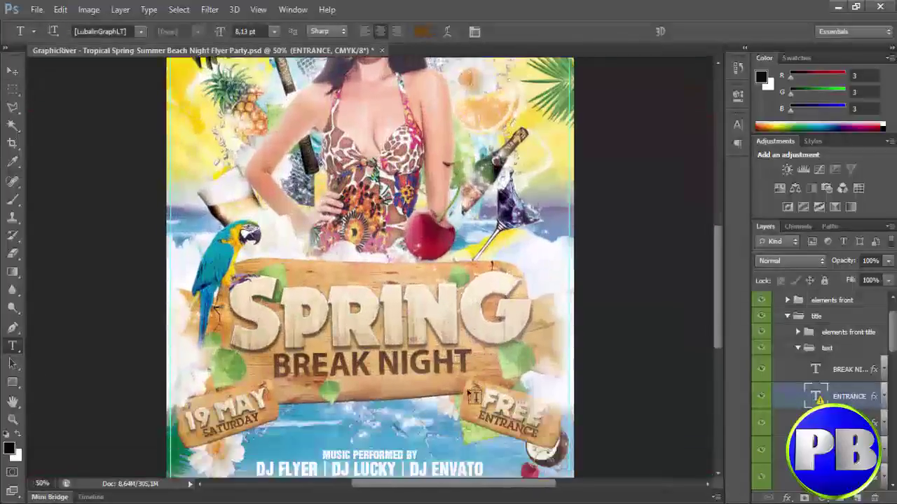
scroll(475, 396, down, 1)
click(511, 414)
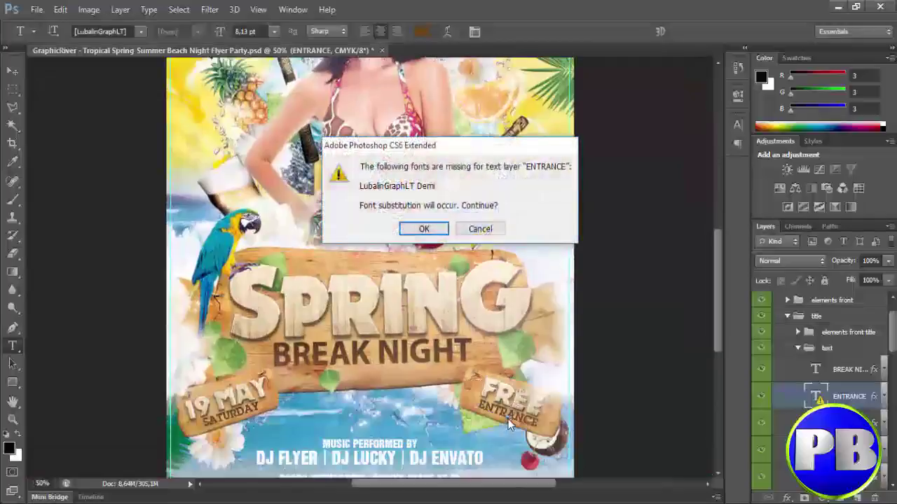
click(424, 228)
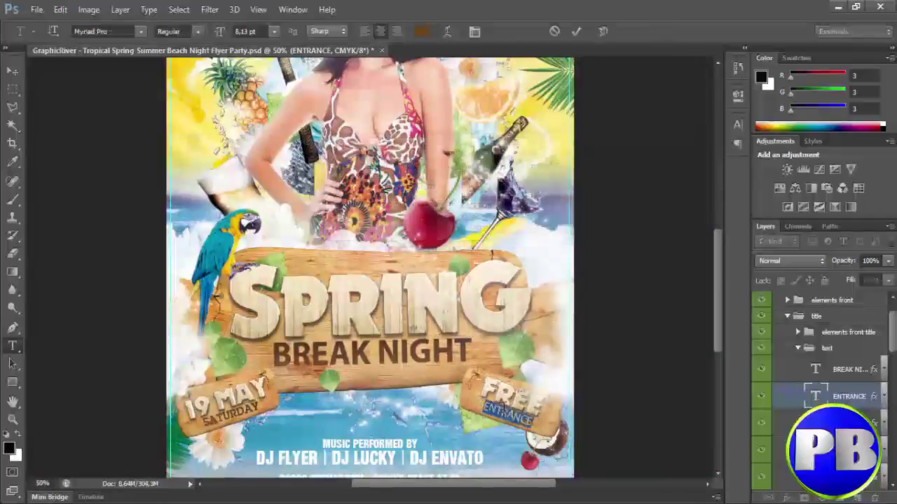
key(BackSpace)
text(Entrada)
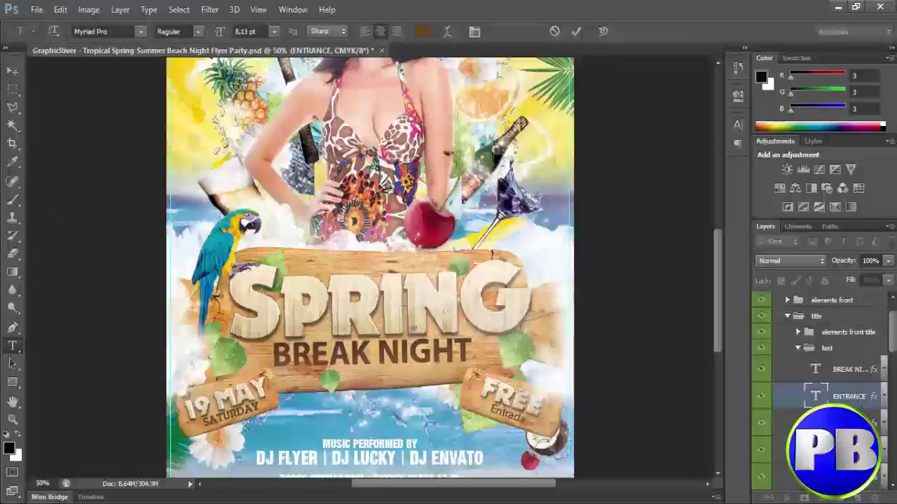
click(806, 423)
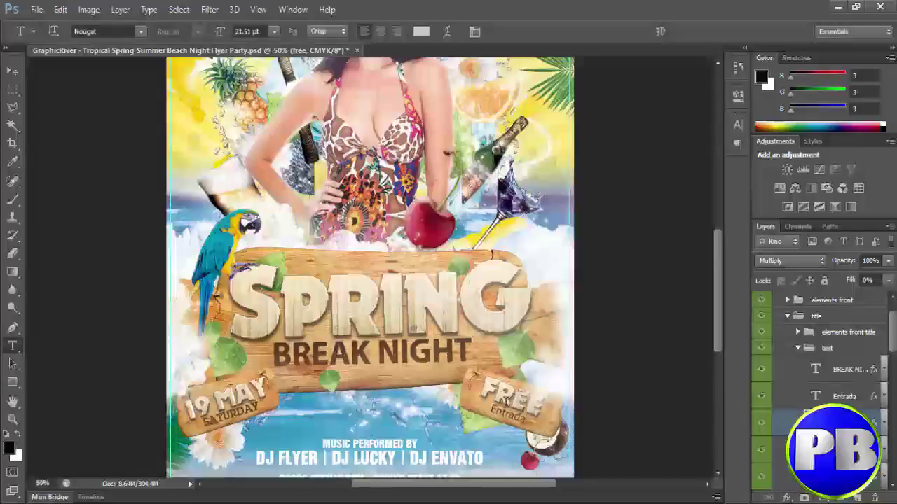
- Change the small sign's FREE to FRANCA and scale it to about 71% to fit
double_click(512, 398)
text(FR)
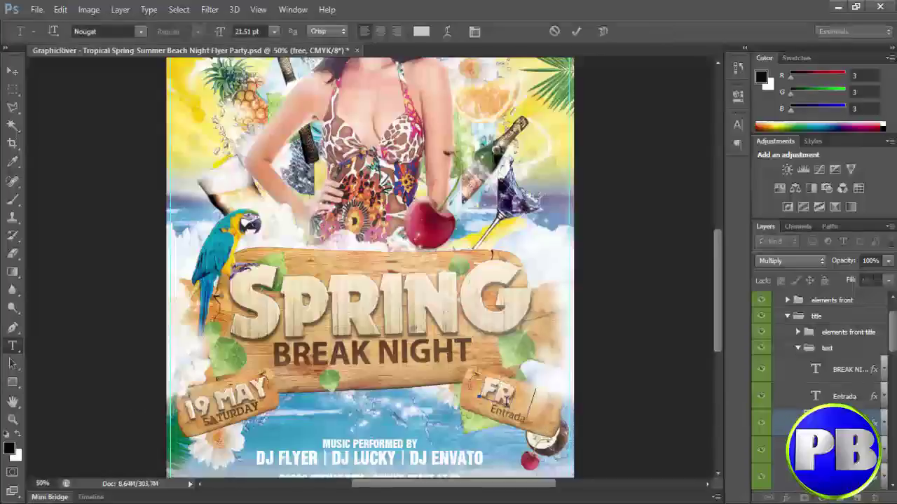
text(ANC)
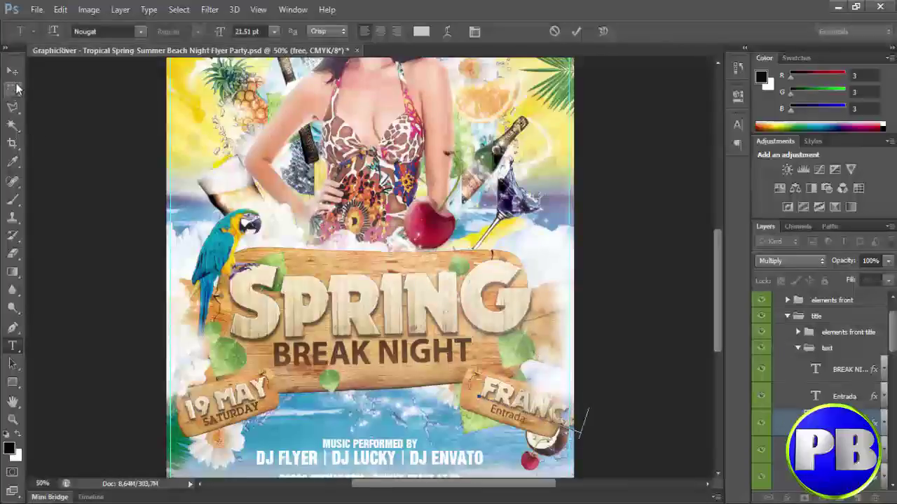
click(13, 71)
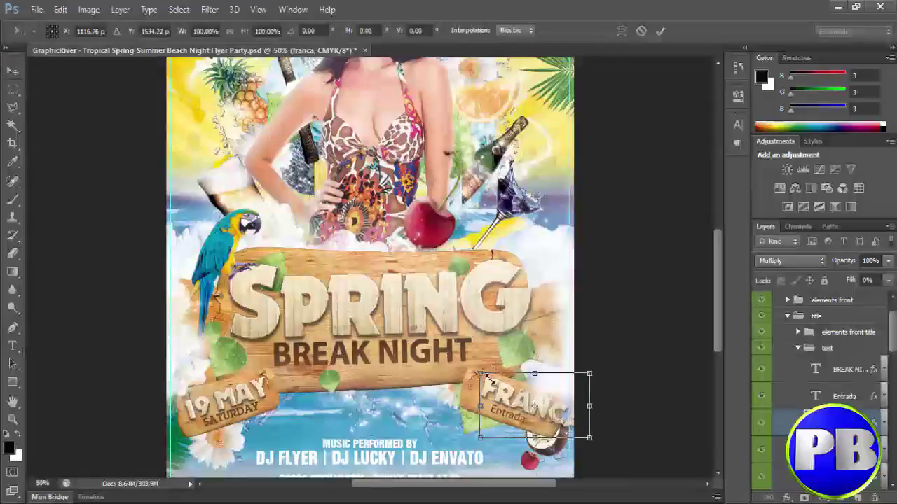
drag(477, 374, 513, 399)
click(661, 32)
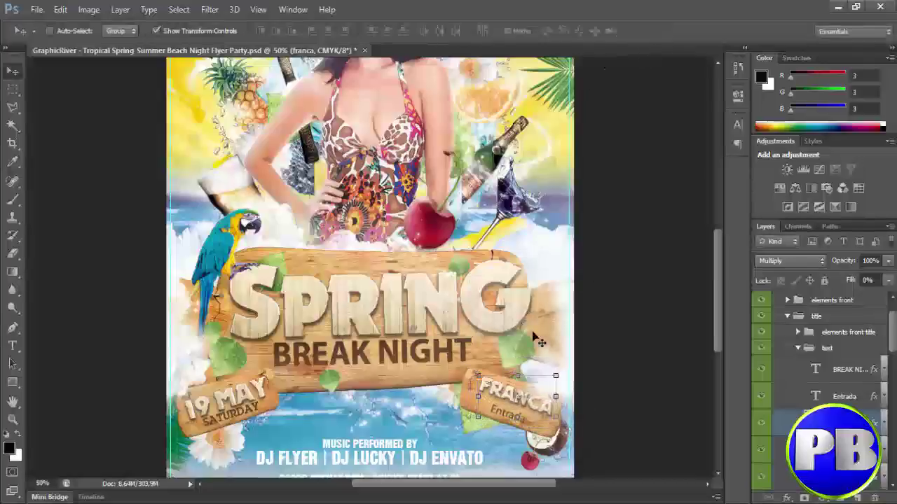
scroll(357, 452, down, 1)
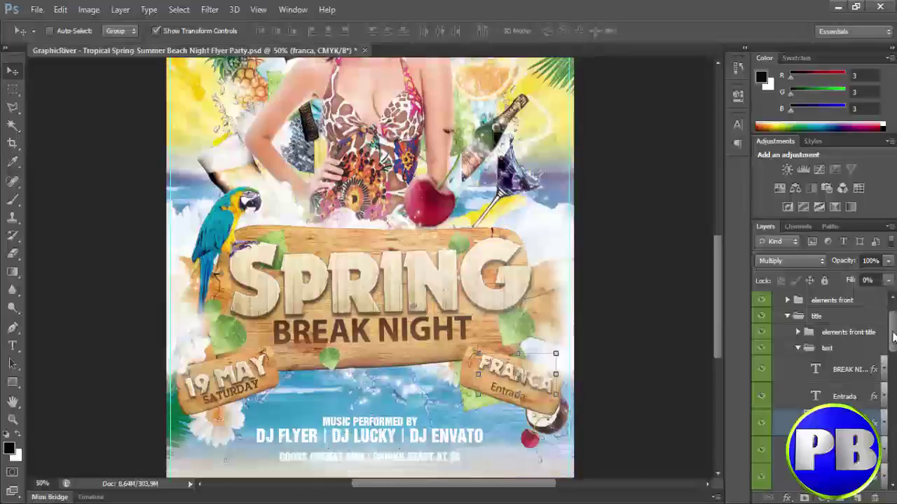
- Hide the MUSIC PERFORMED BY, DJ and doors-open text layers
drag(893, 337, 887, 386)
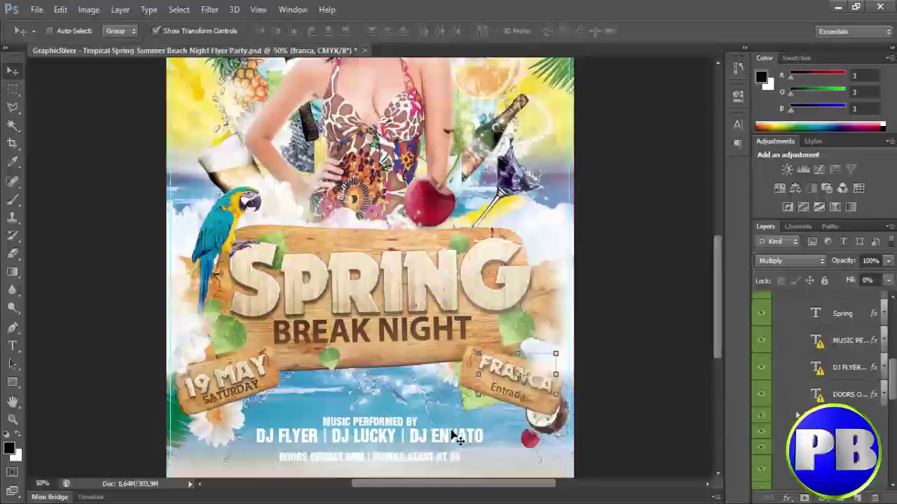
drag(761, 341, 762, 401)
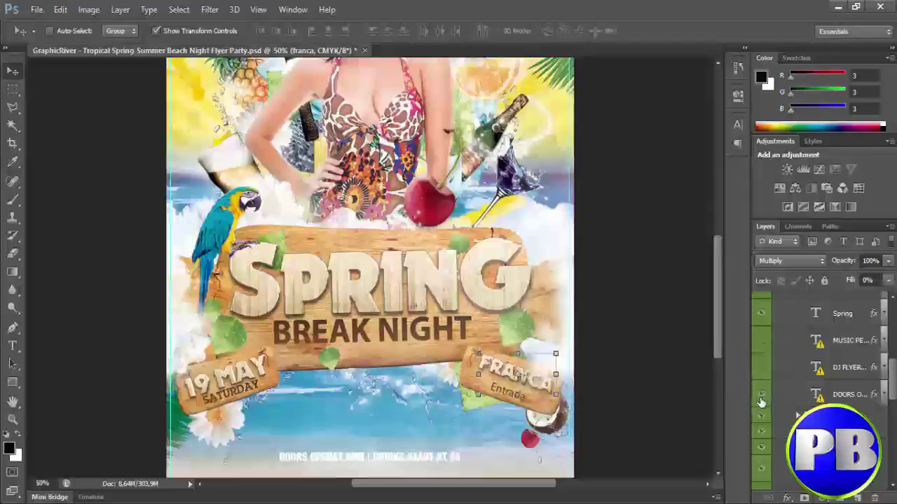
click(760, 402)
- Select the SATURDAY text layer in the Layers panel
scroll(797, 414, up, 1)
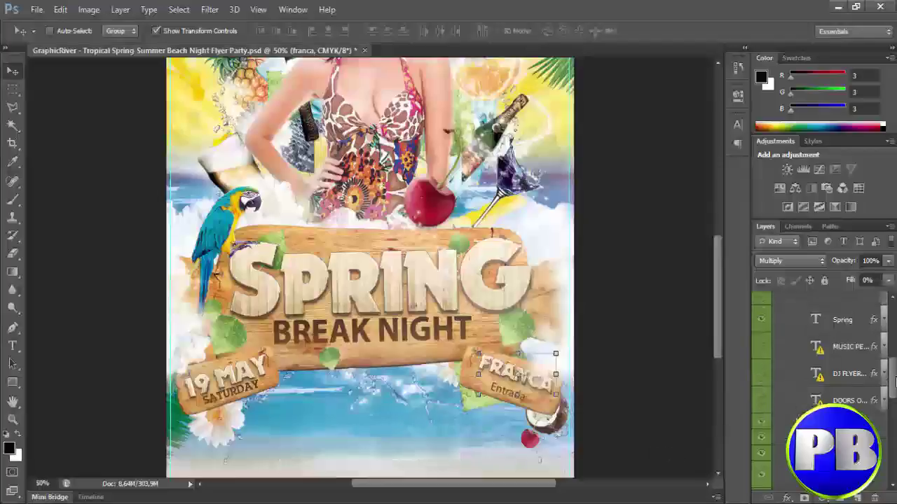
scroll(797, 414, up, 1)
scroll(797, 414, up, 1)
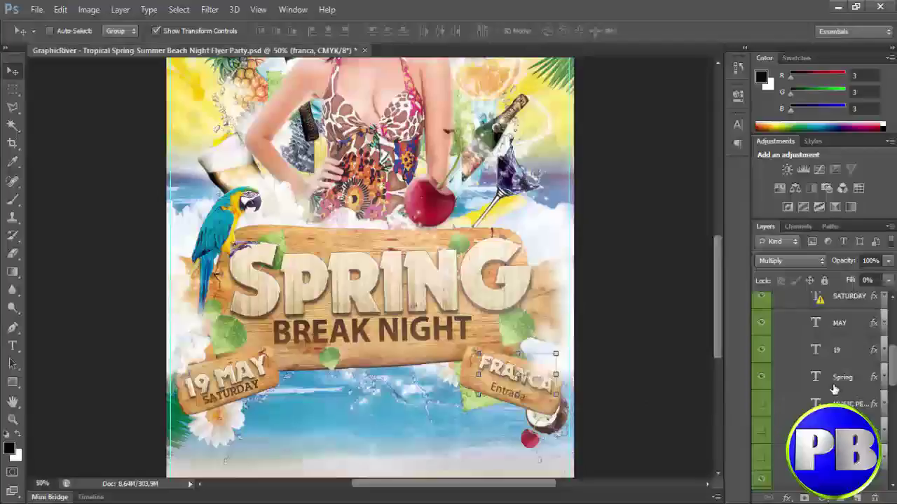
scroll(833, 389, up, 1)
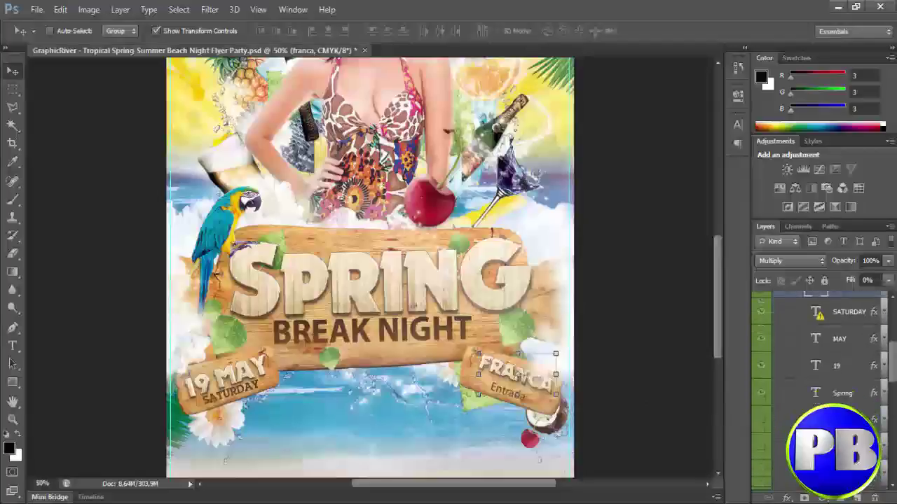
scroll(820, 389, down, 2)
scroll(820, 388, down, 1)
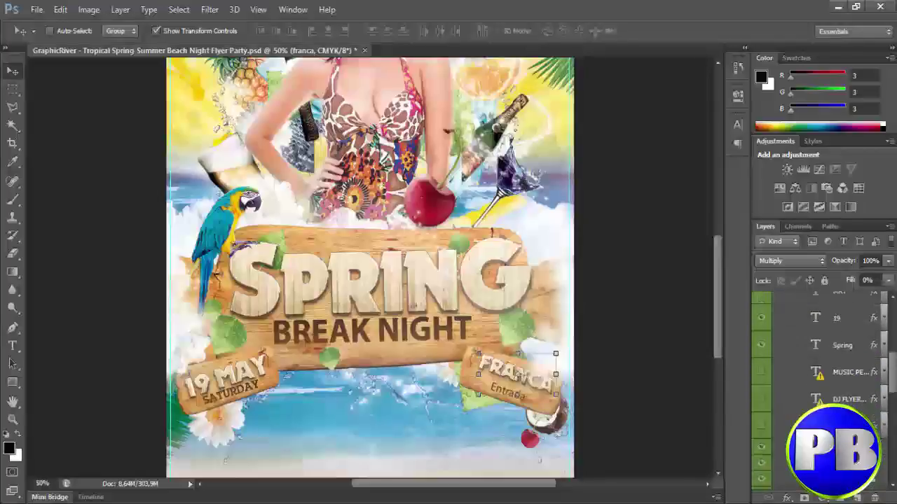
scroll(819, 388, up, 6)
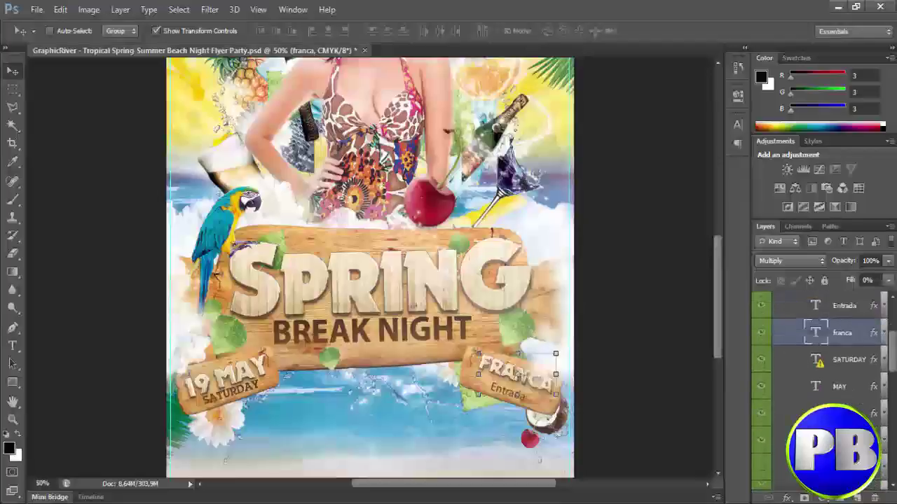
scroll(819, 389, up, 1)
click(831, 376)
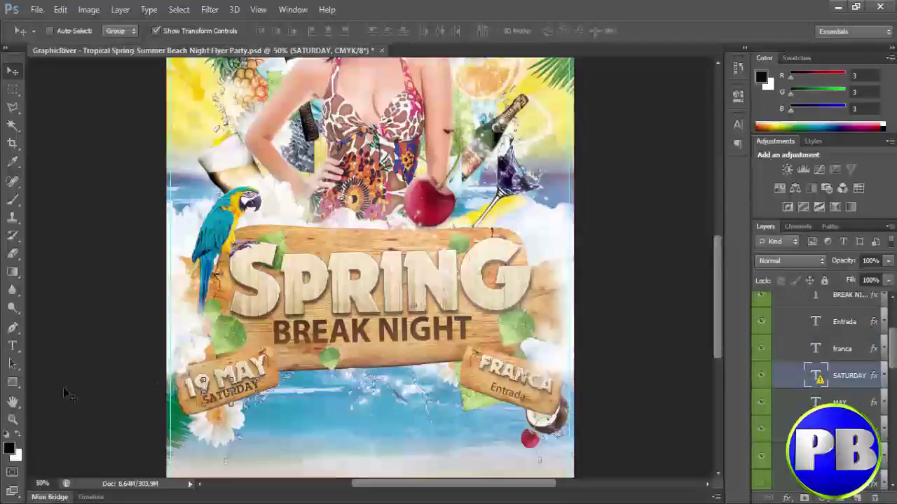
- Replace SATURDAY with Sábado, accepting the font substitution
click(14, 346)
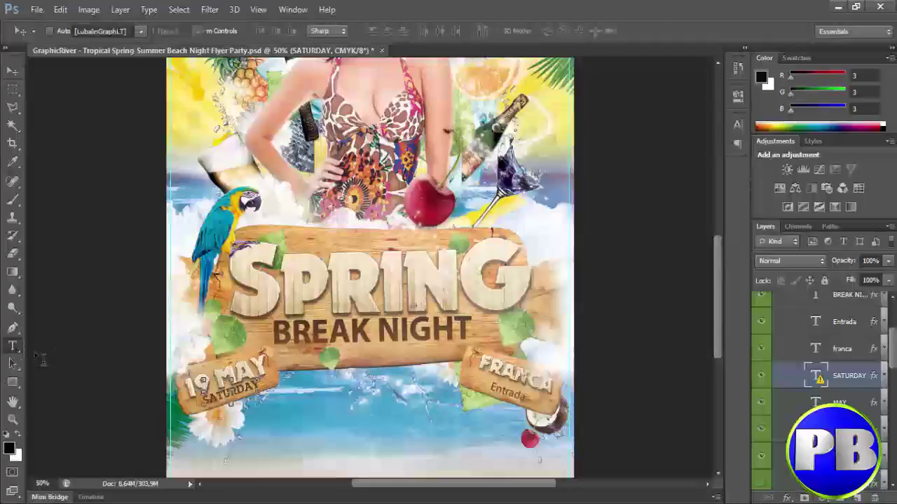
click(223, 392)
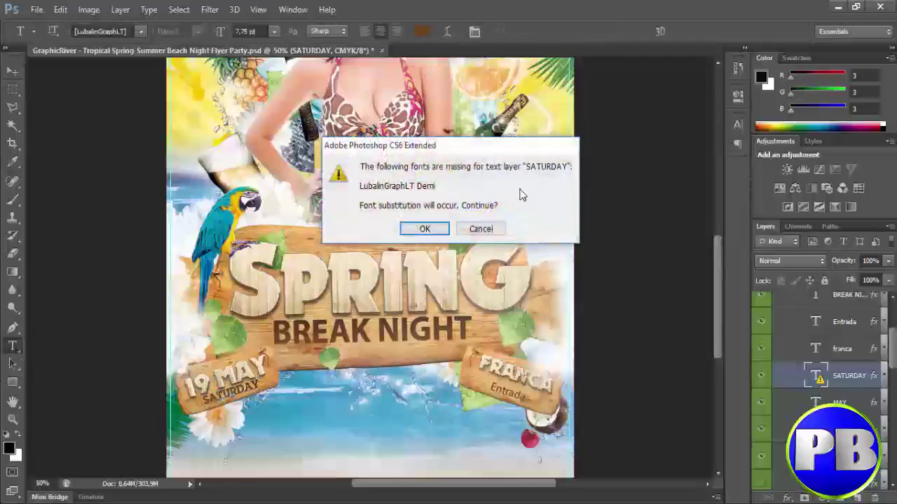
click(410, 227)
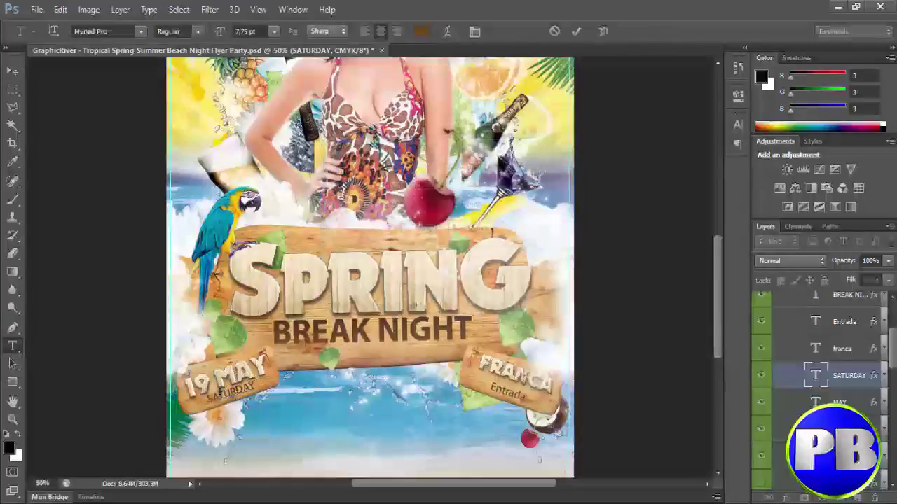
double_click(222, 394)
key(BackSpace)
text(Sábado)
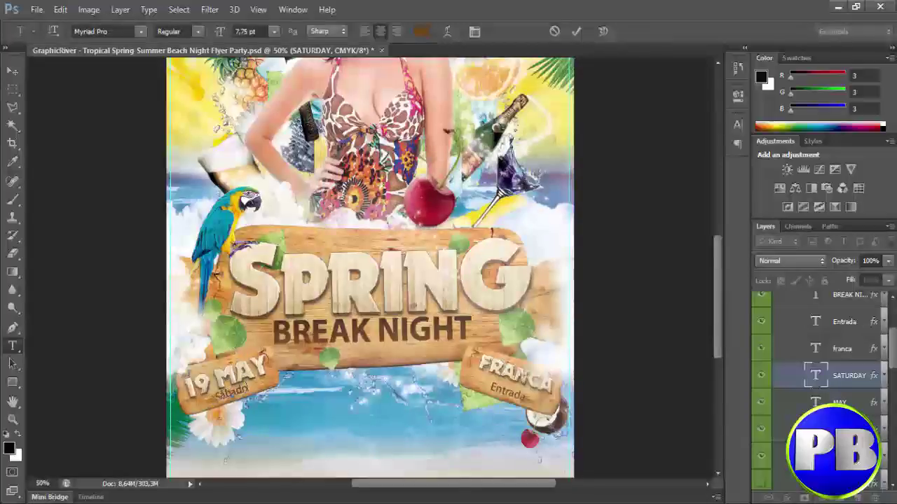
click(854, 404)
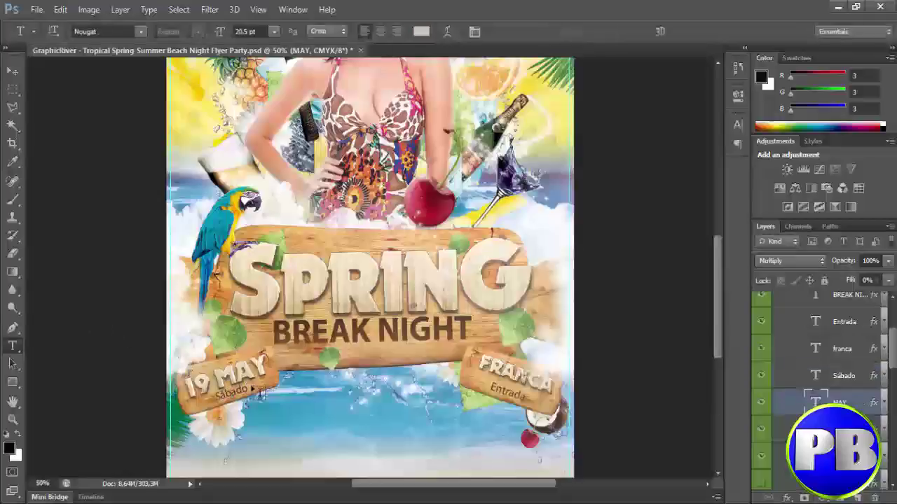
- Replace MAY with DEZ so the sign reads 19 DEZ, then zoom out
double_click(226, 374)
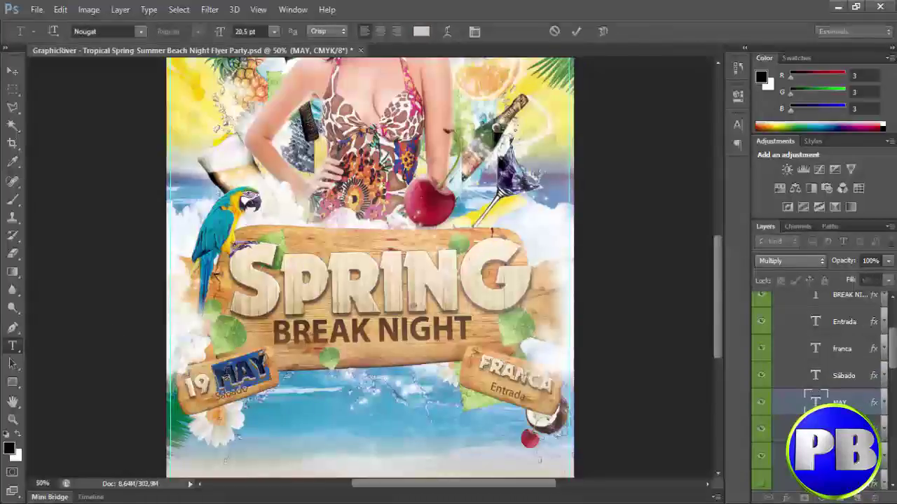
text(DEZ)
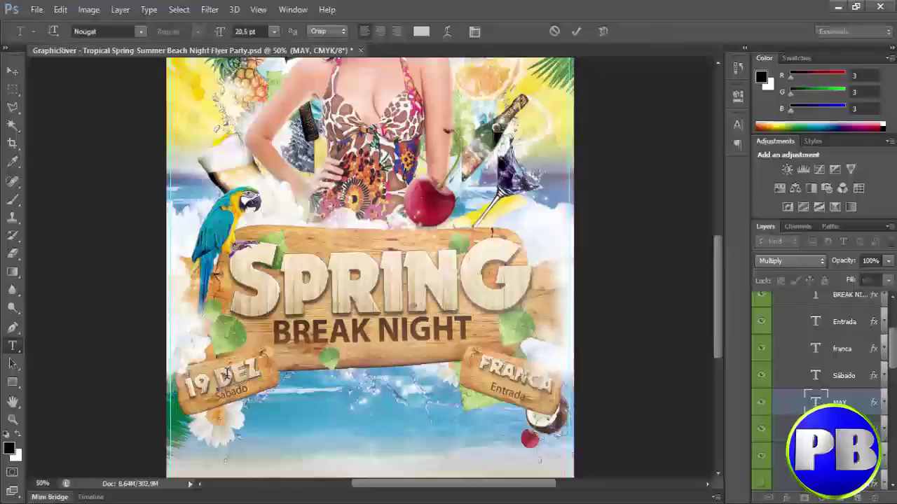
scroll(571, 273, up, 1)
scroll(571, 273, down, 2)
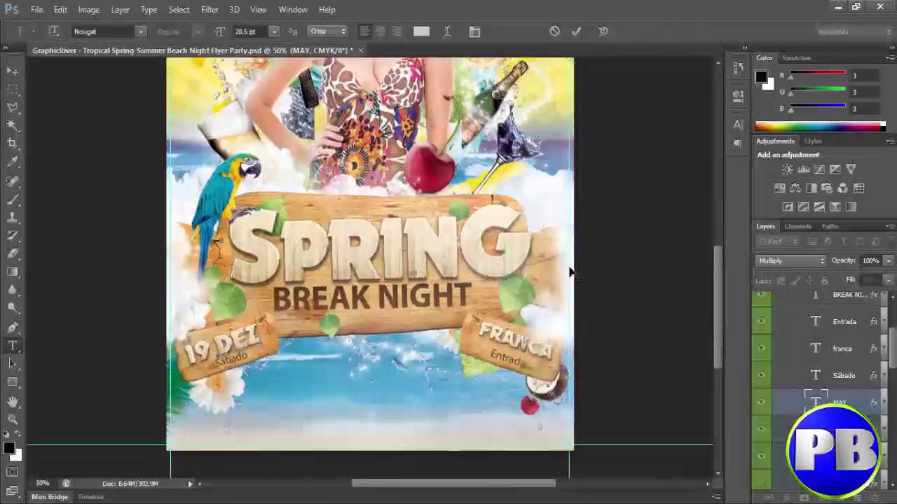
key(ctrl+minus)
- Expand FRONT > elements front and select the JELLYGRAPHICS PRESENTS text layer
scroll(786, 348, up, 1)
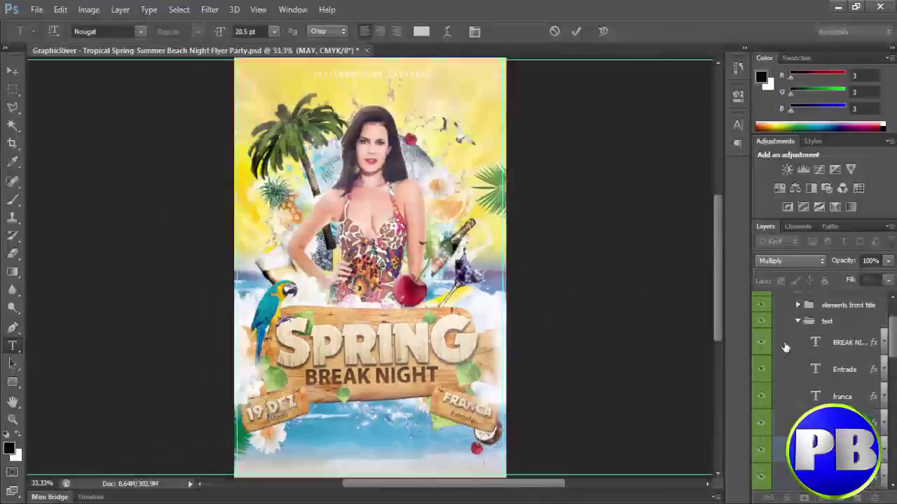
scroll(786, 348, up, 1)
scroll(785, 348, up, 1)
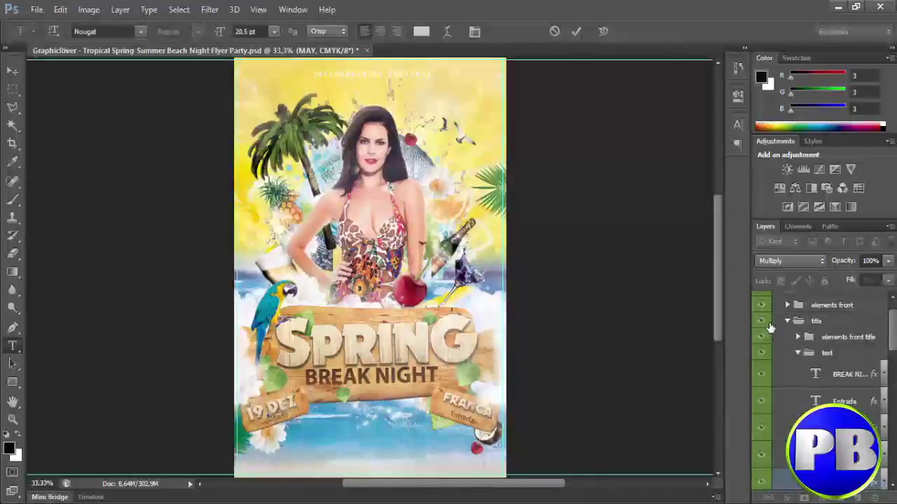
click(786, 320)
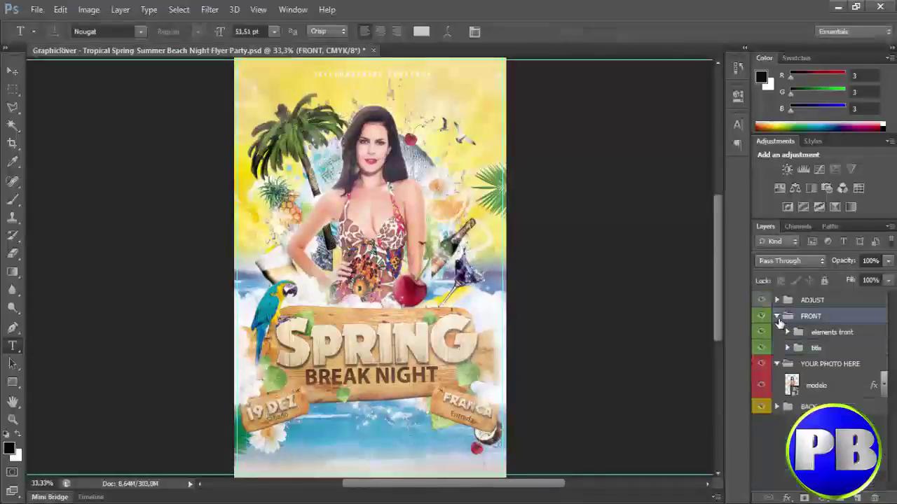
click(777, 317)
click(777, 317)
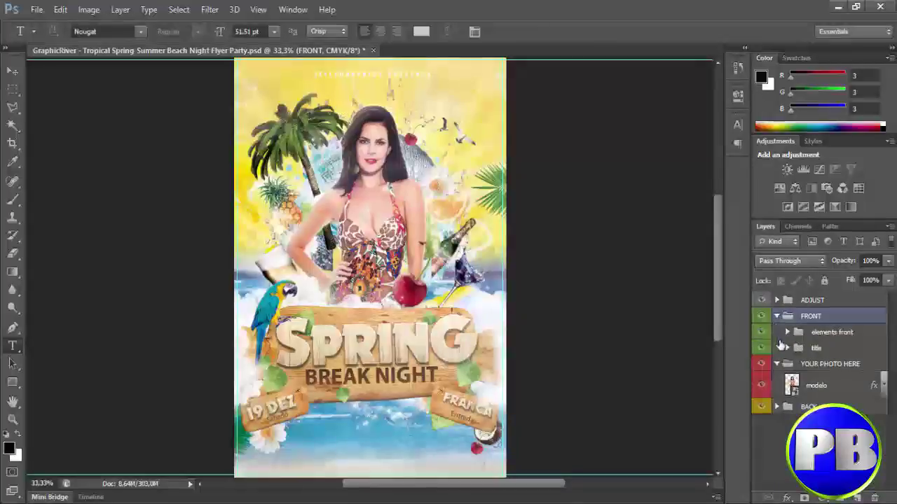
click(787, 349)
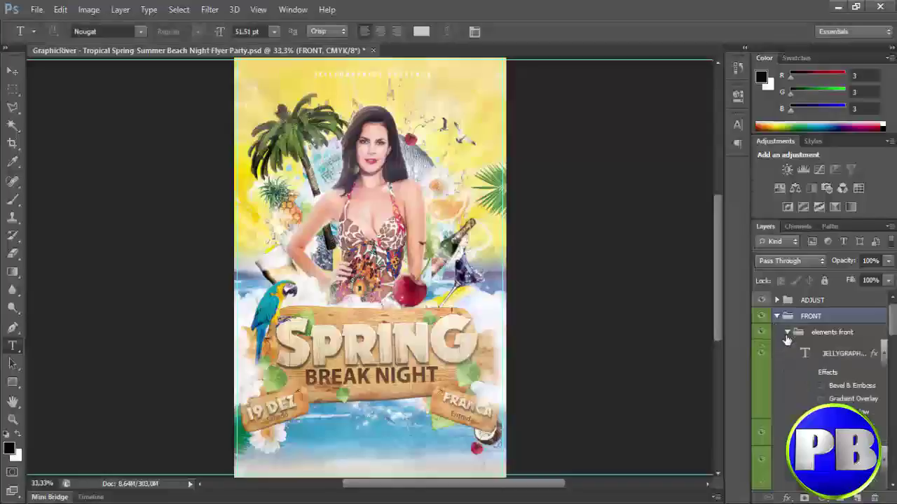
click(856, 358)
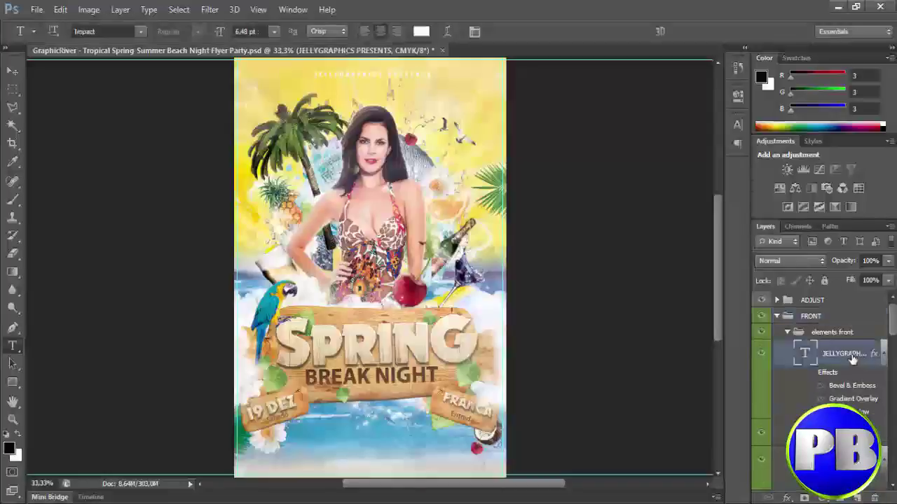
- Select the top JELLYGRAPHICS PRESENTS line and start typing over it
double_click(360, 73)
click(360, 73)
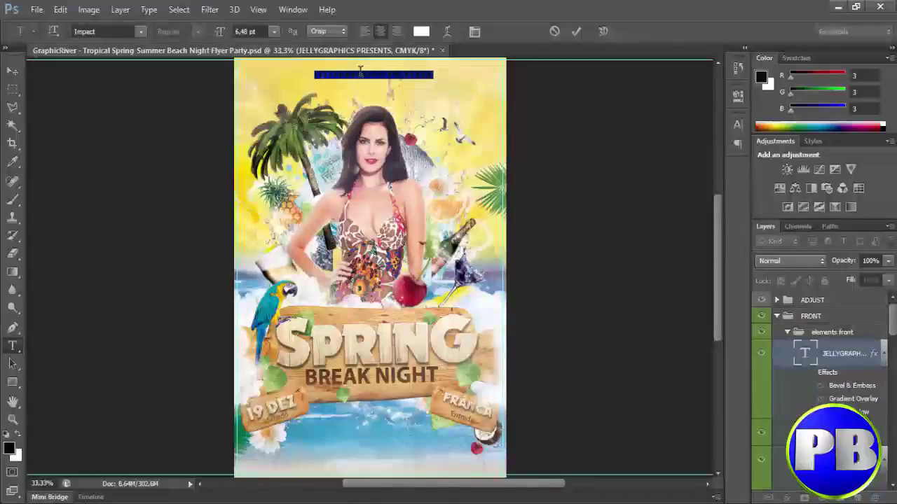
text(P)
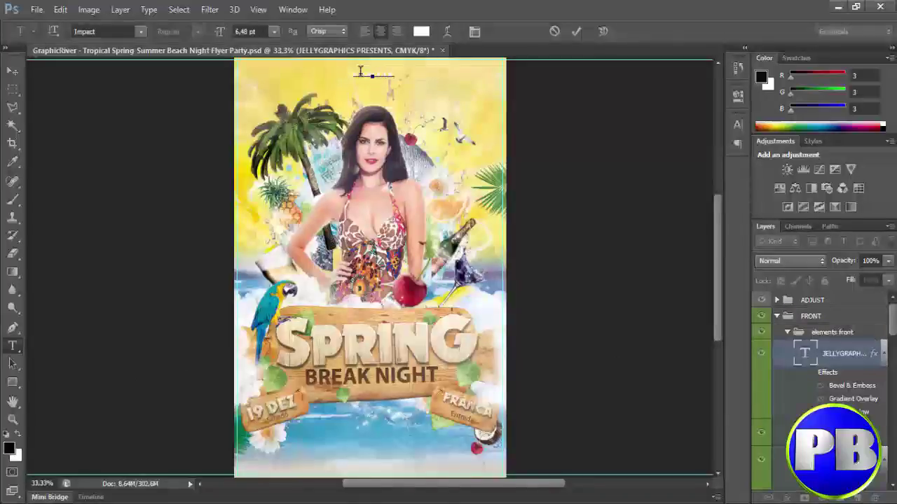
text(B)
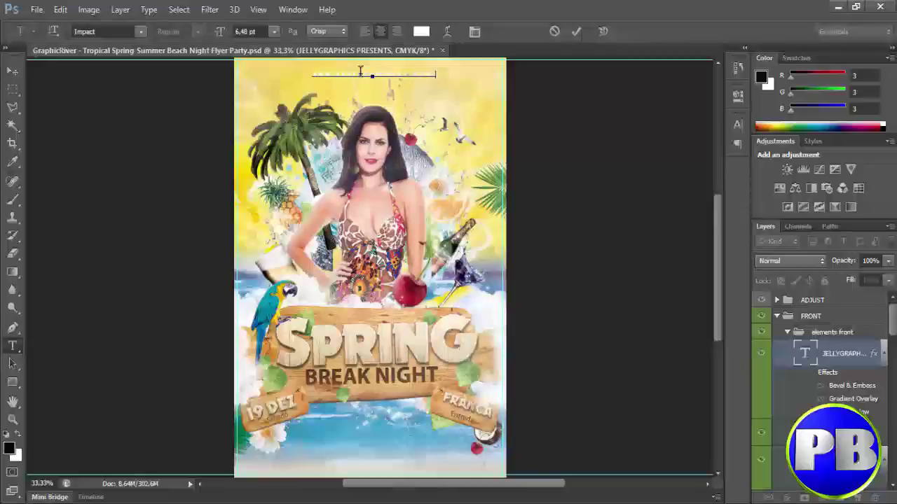
key(ctrl+Return)
key(v)
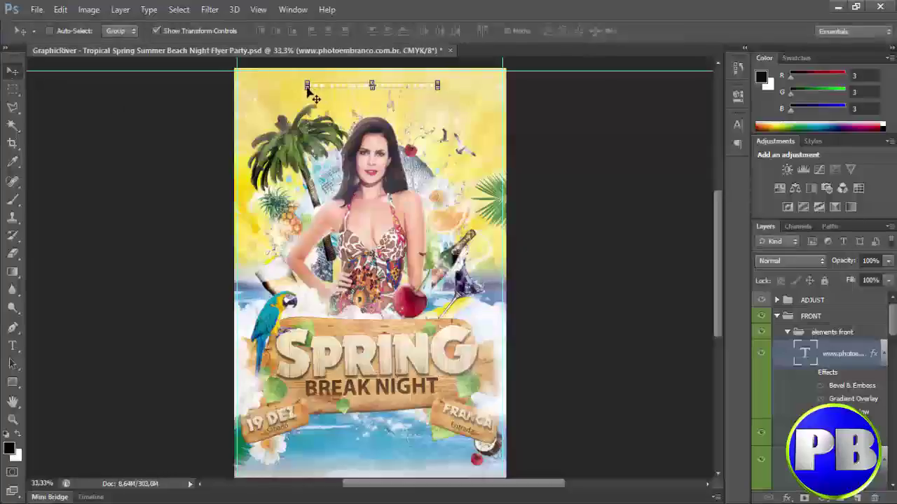
drag(306, 85, 237, 87)
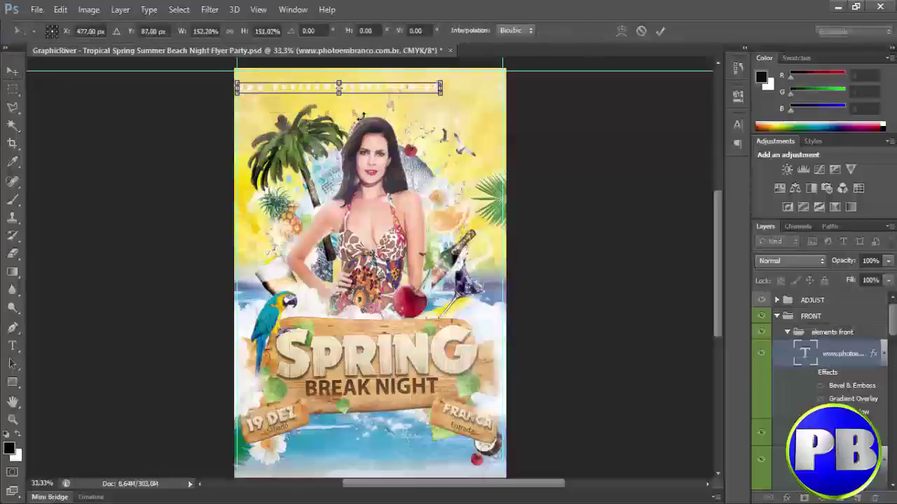
drag(440, 82, 494, 60)
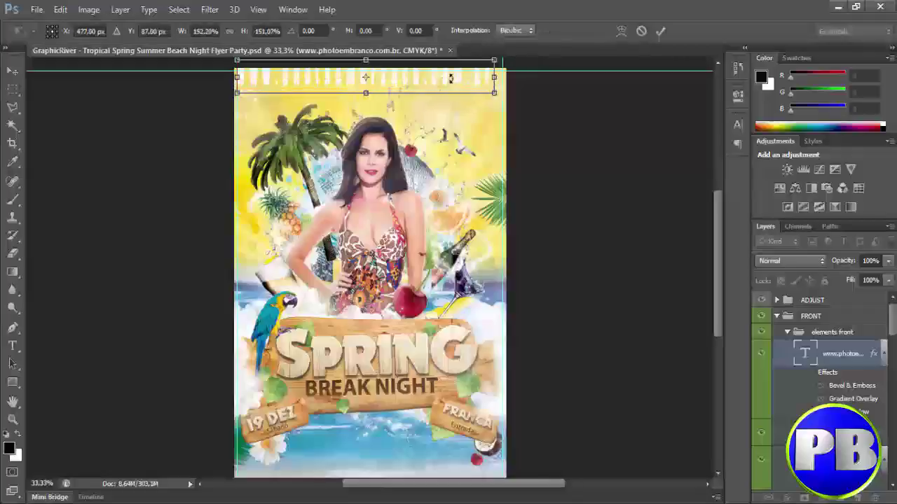
key(ctrl+z)
drag(441, 86, 492, 86)
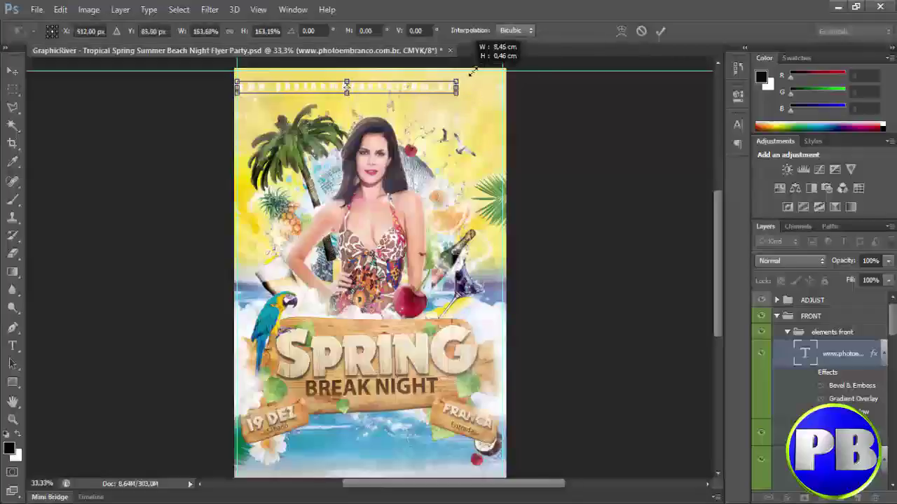
drag(429, 87, 439, 85)
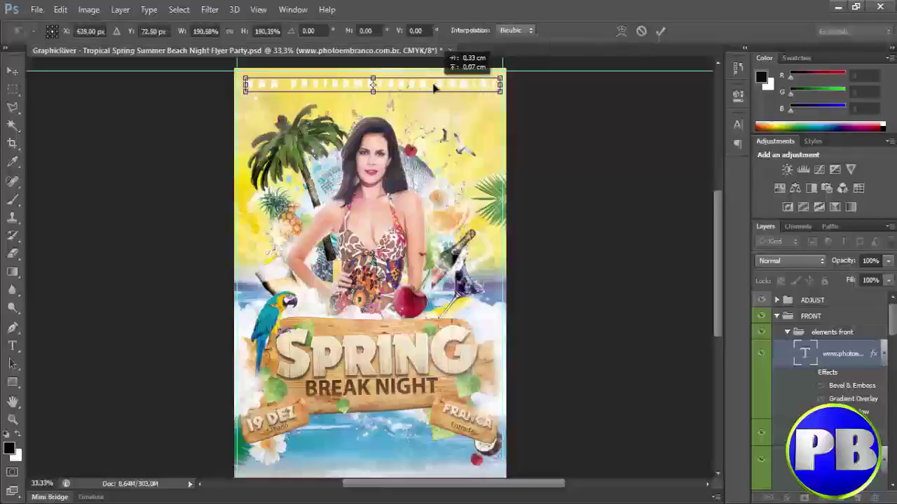
click(660, 33)
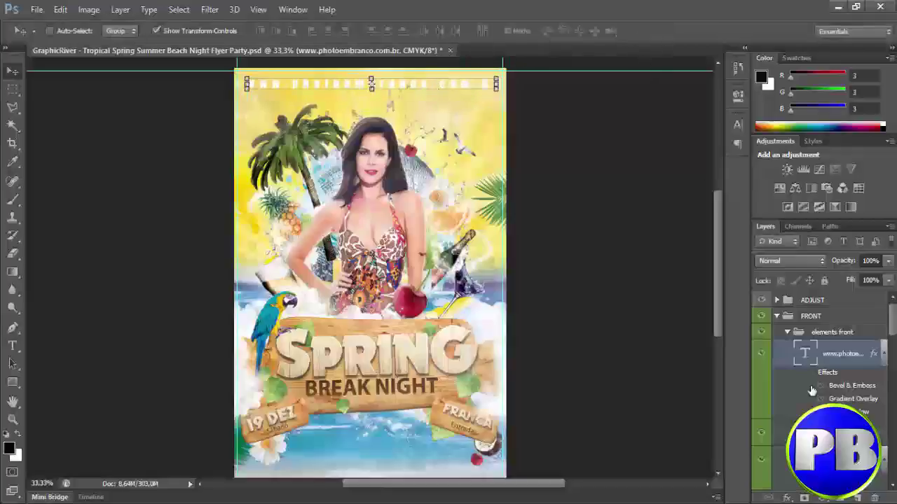
click(12, 346)
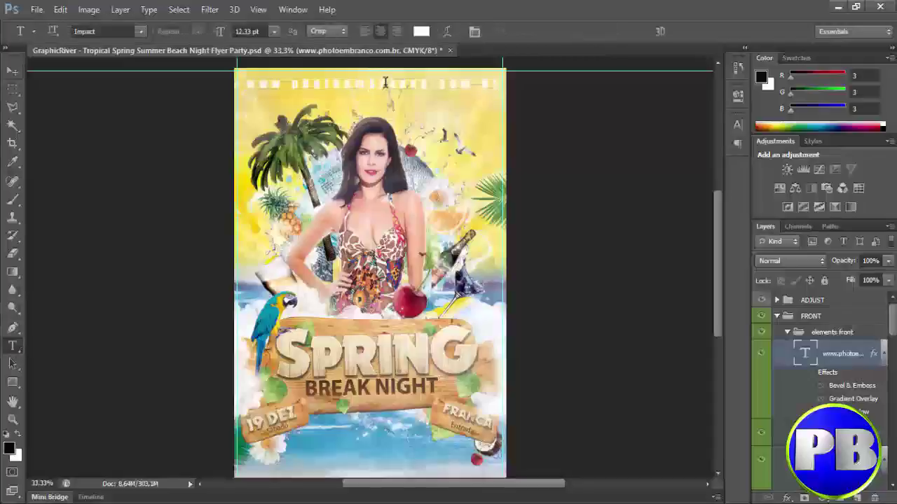
triple_click(380, 82)
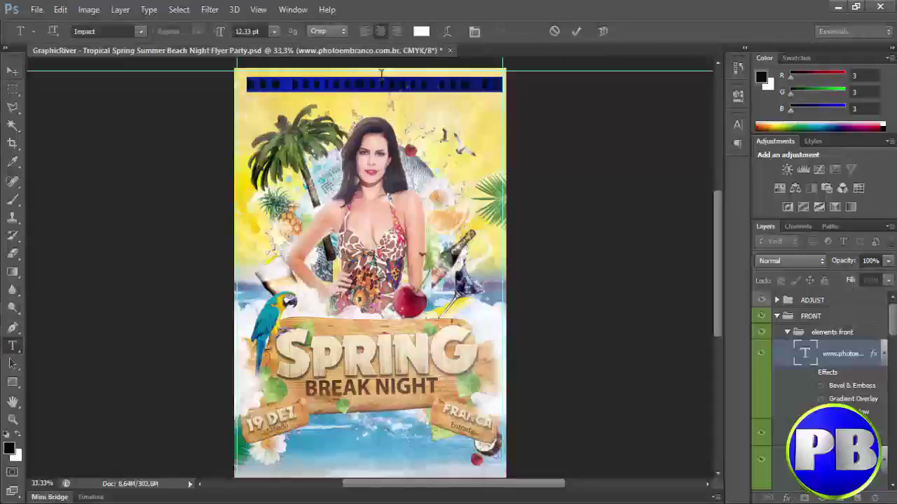
click(421, 31)
click(580, 126)
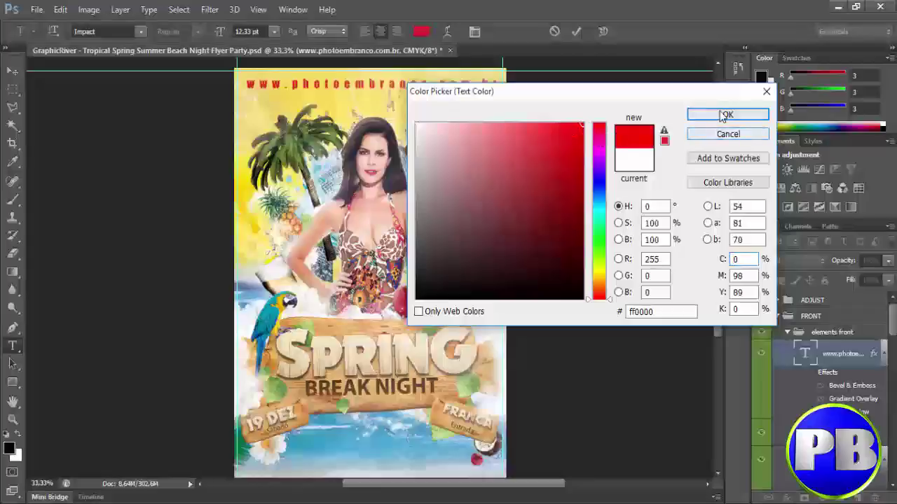
click(727, 114)
click(12, 71)
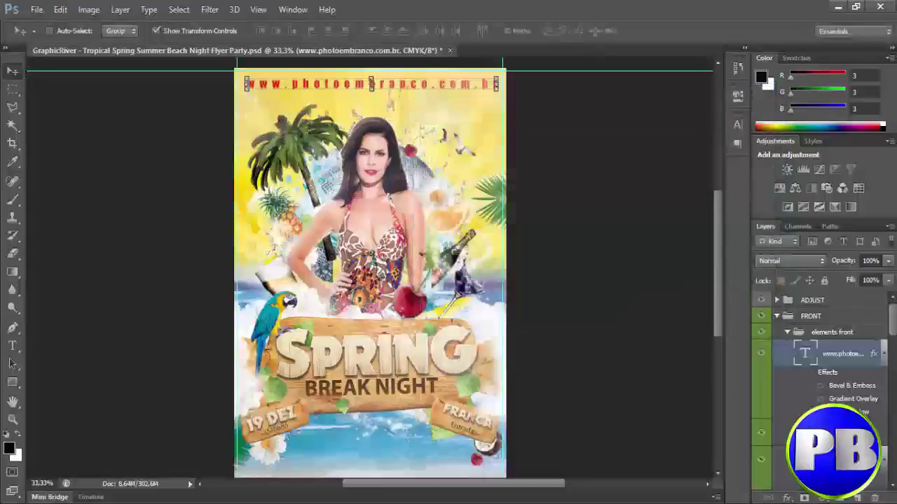
- Add a white (ffffff) Stroke layer style to the URL text layer
right_click(840, 356)
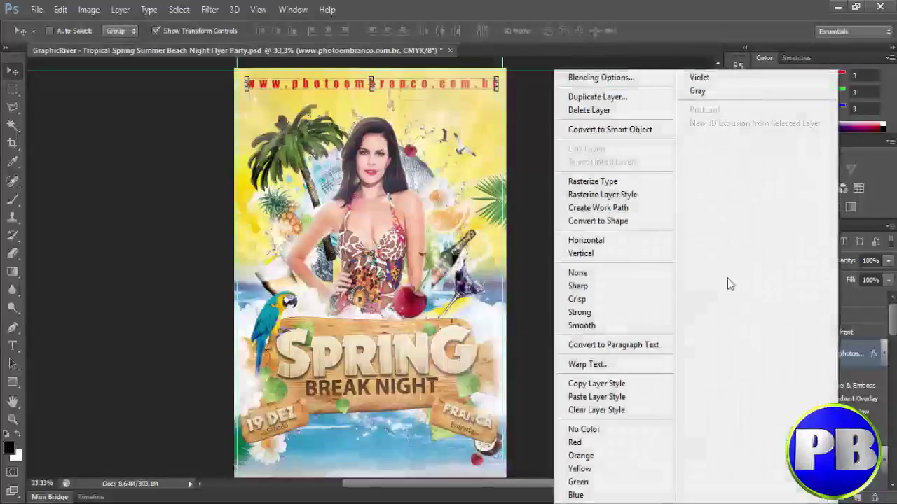
click(577, 77)
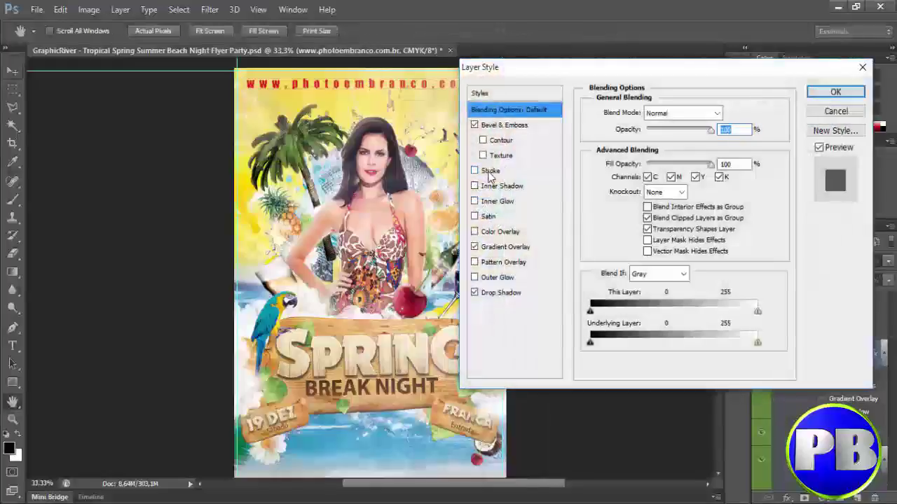
click(491, 171)
click(623, 207)
drag(439, 147, 394, 118)
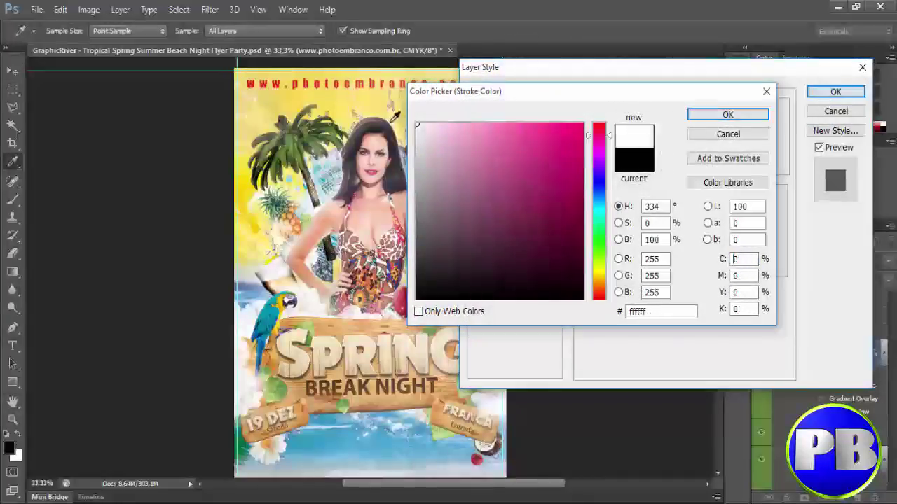
click(725, 115)
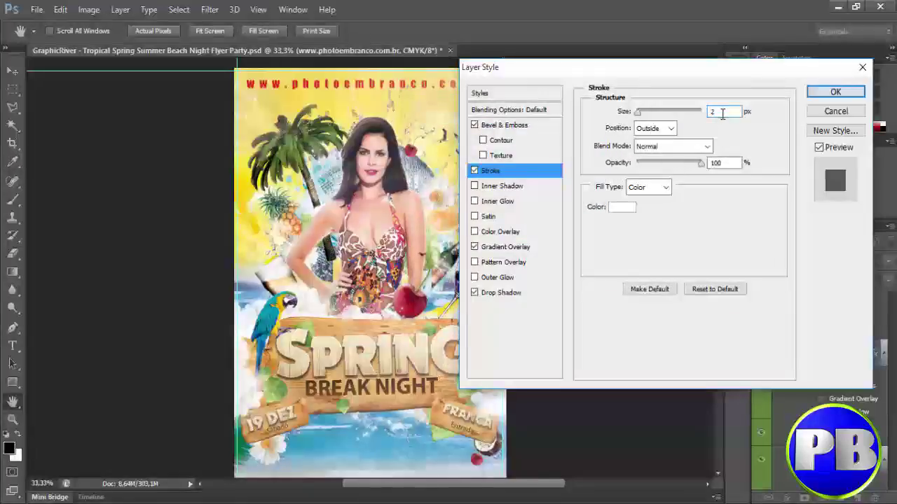
click(835, 92)
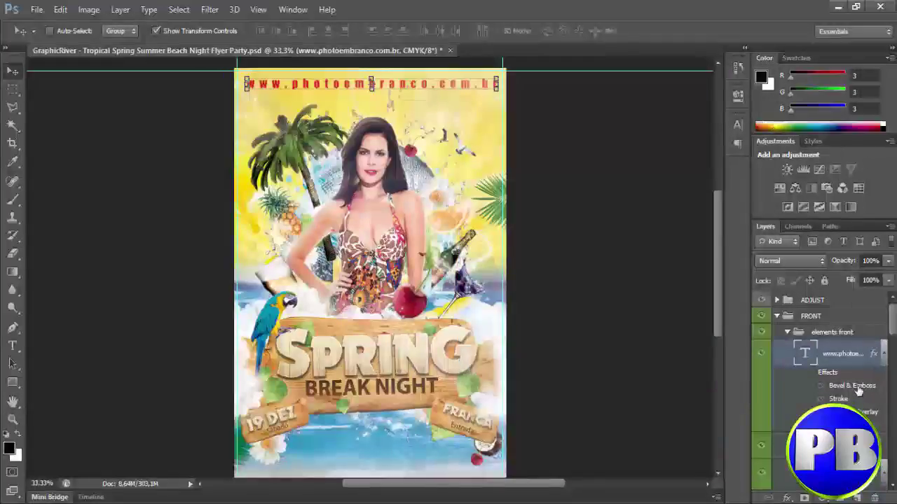
- Recheck the stroke at 20 px Outside, confirm it, and zoom out
double_click(839, 377)
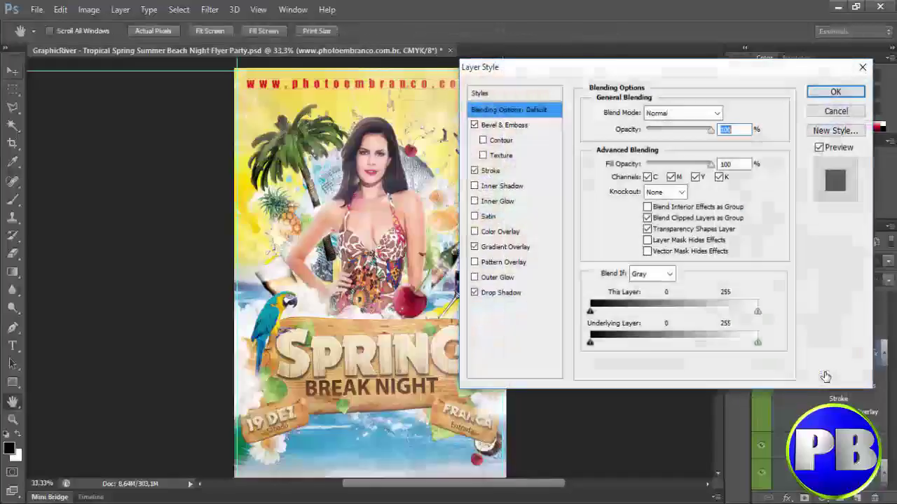
click(505, 172)
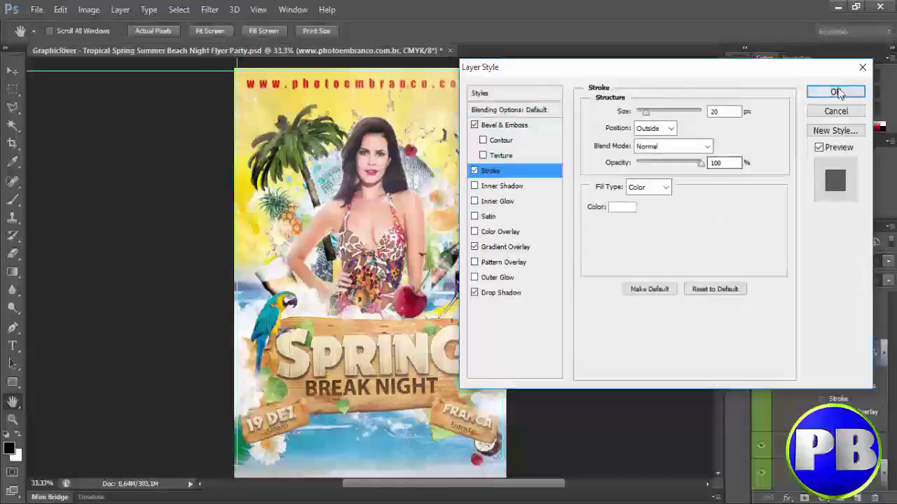
click(835, 92)
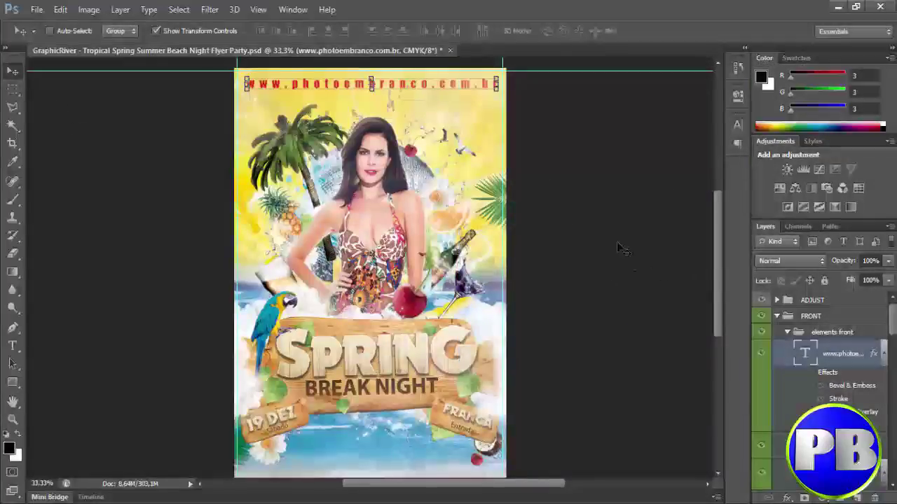
key(ctrl+minus)
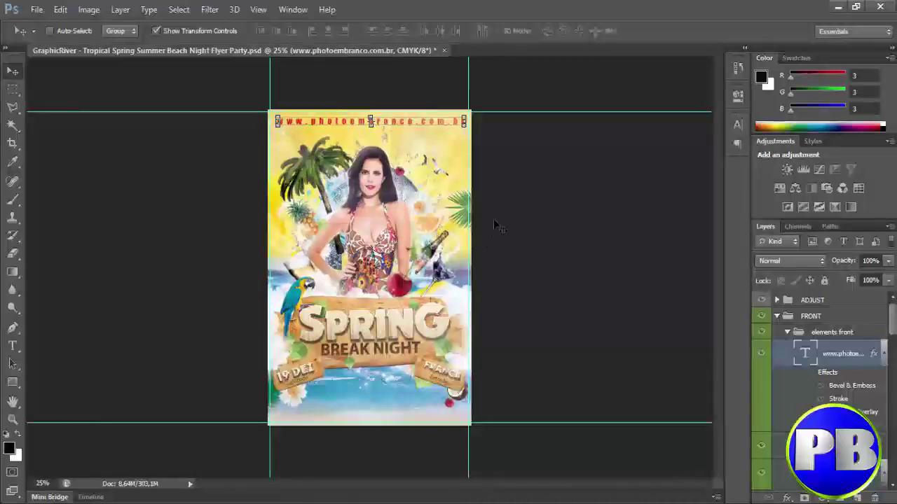
- Save the flyer to the Desktop as JPEG teste.jpg with default JPEG options
click(35, 10)
click(70, 177)
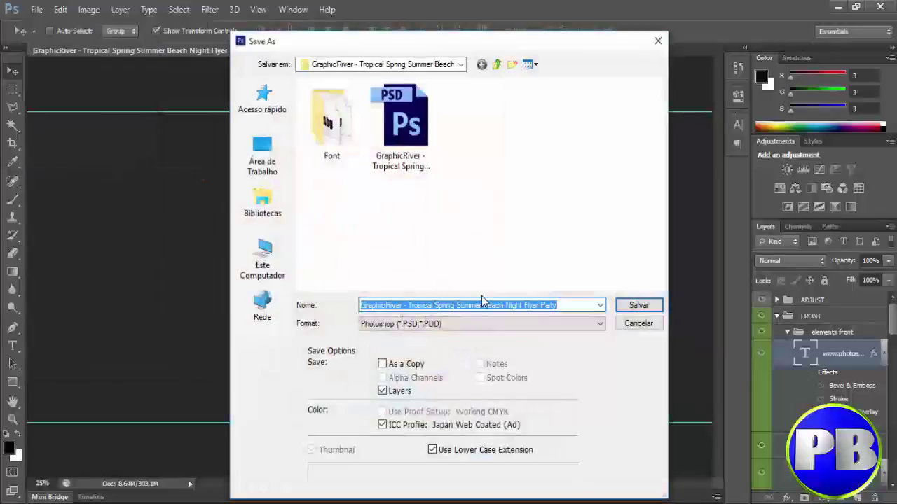
click(264, 157)
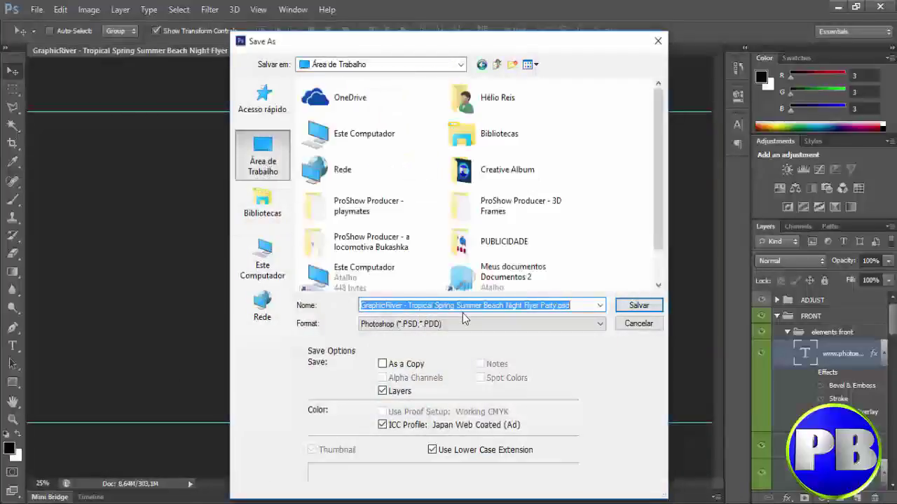
text(teste)
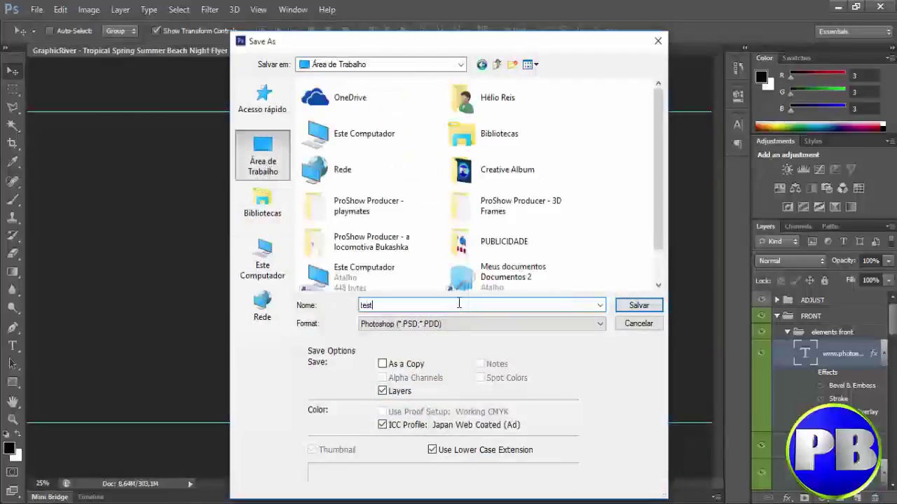
click(598, 325)
click(490, 382)
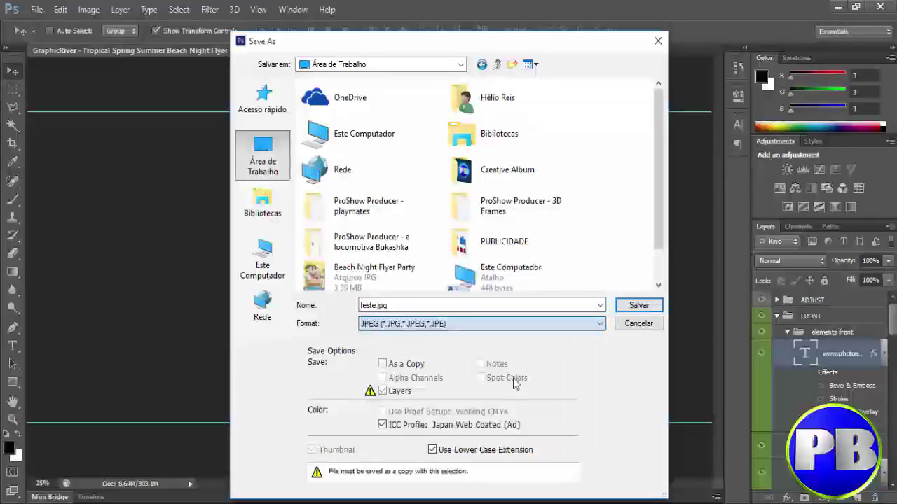
click(632, 309)
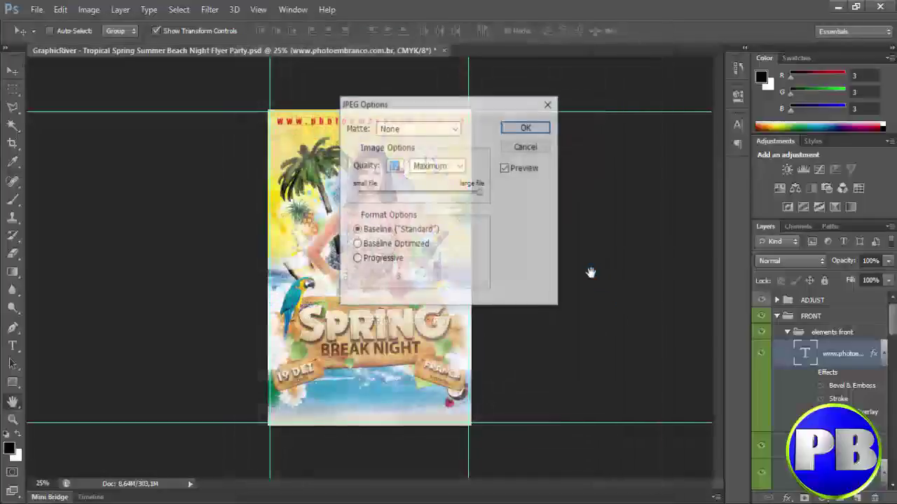
click(527, 128)
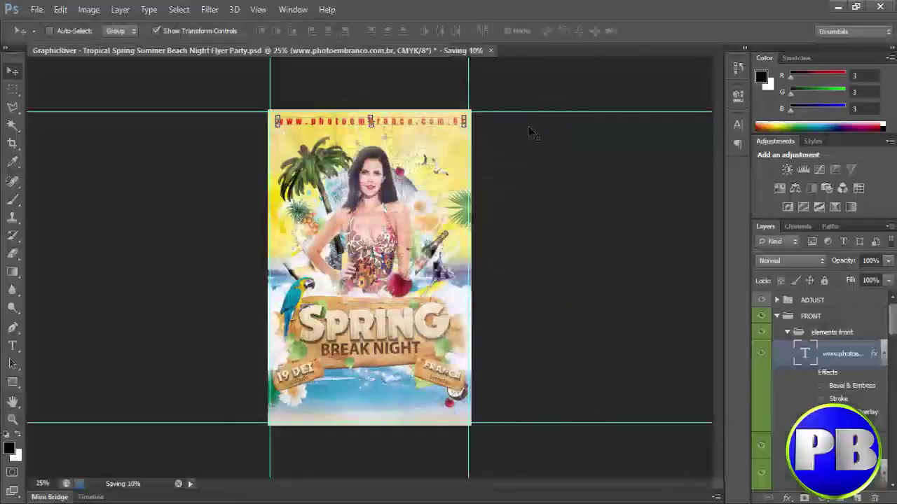
- Quit Photoshop without saving the PSD and open teste.jpg
click(880, 6)
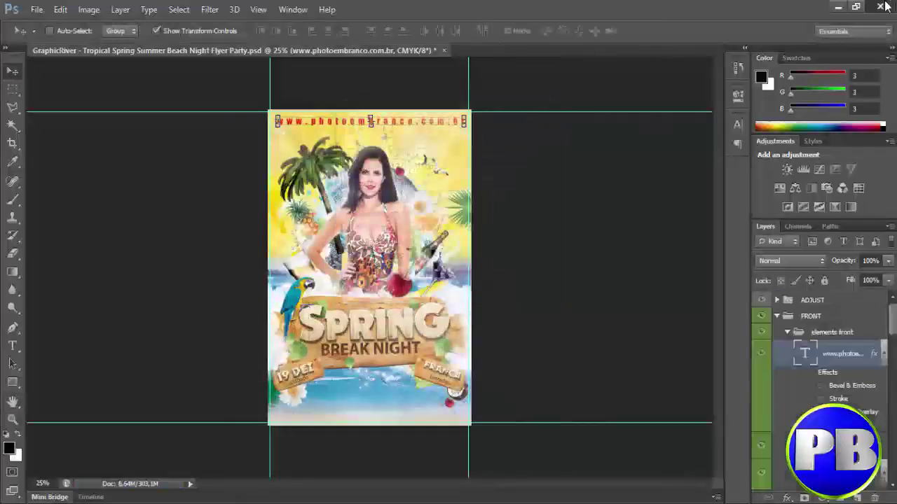
click(443, 202)
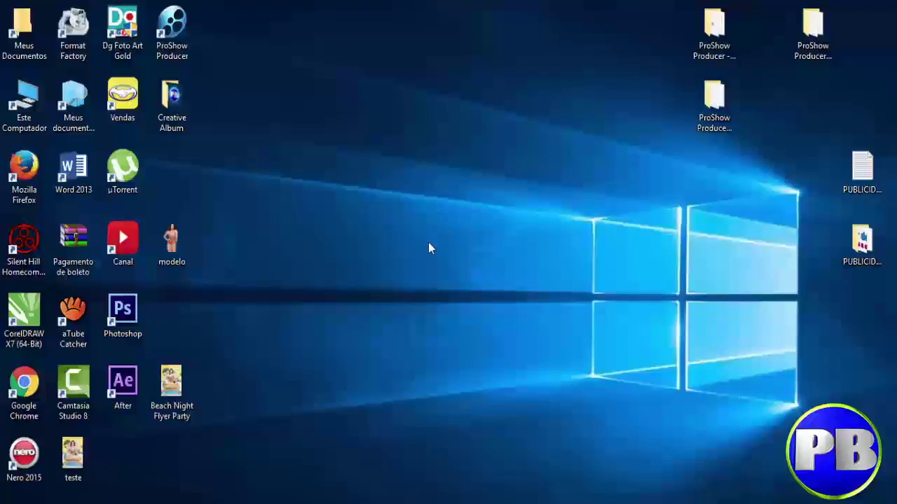
double_click(73, 456)
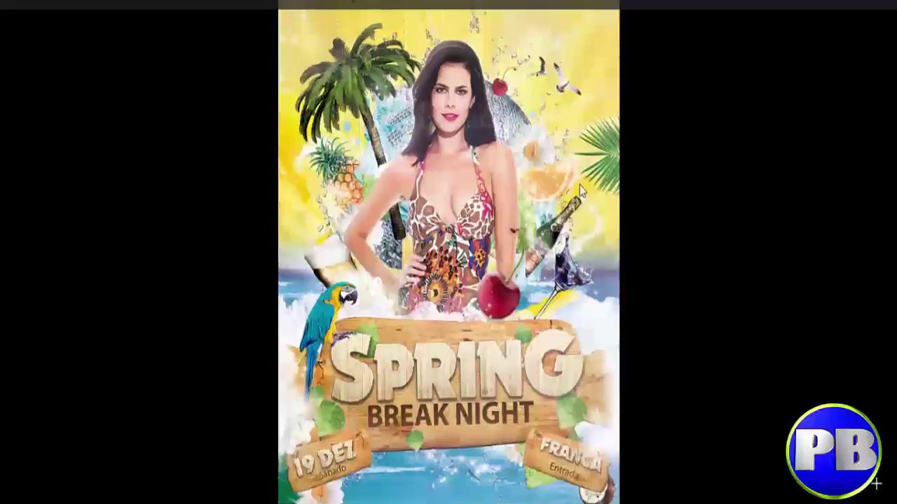
- Zoom into teste.jpg, pan to the SPRING BREAK NIGHT sign, then switch to Firefox
scroll(574, 194, up, 2)
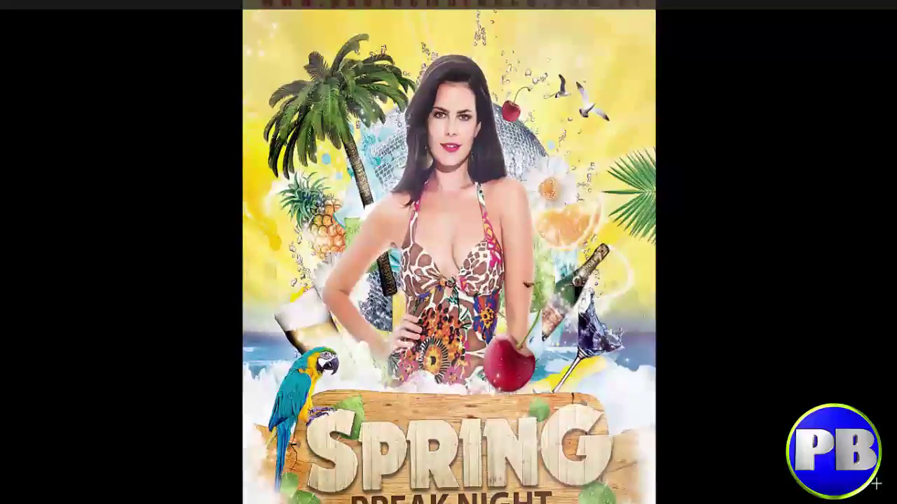
scroll(451, 312, up, 2)
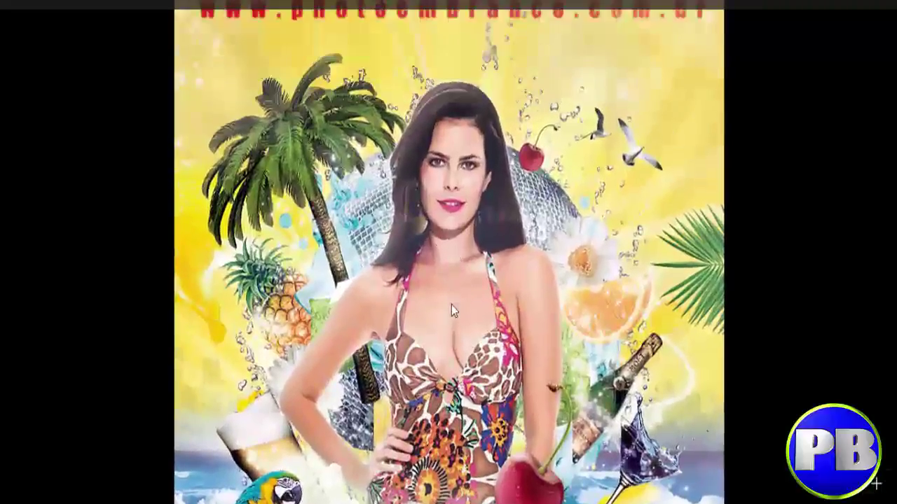
drag(452, 306, 469, 107)
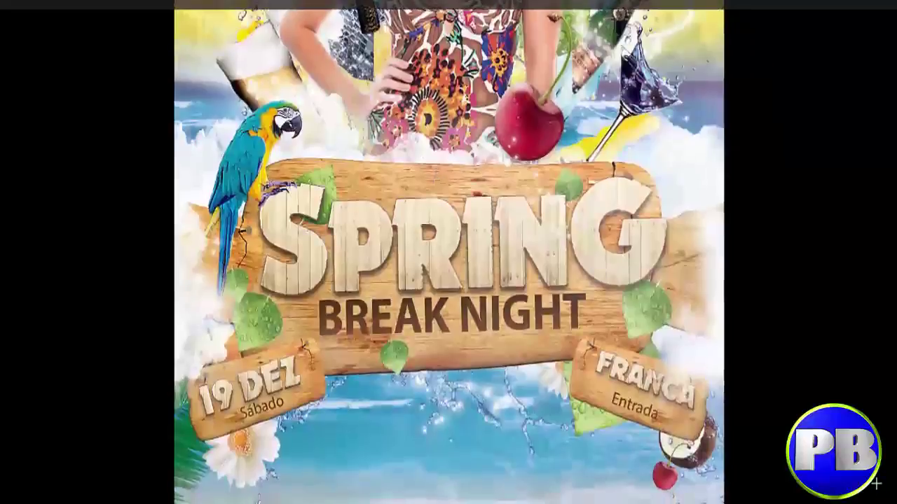
scroll(515, 306, up, 2)
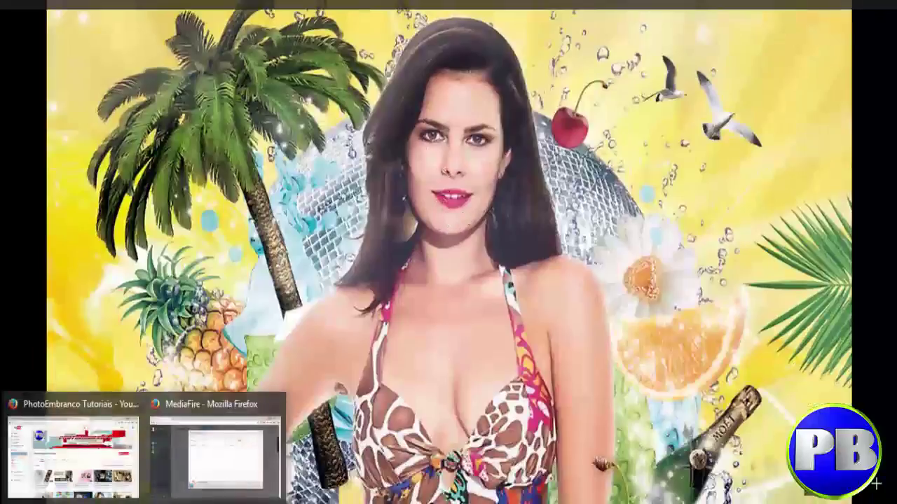
click(67, 448)
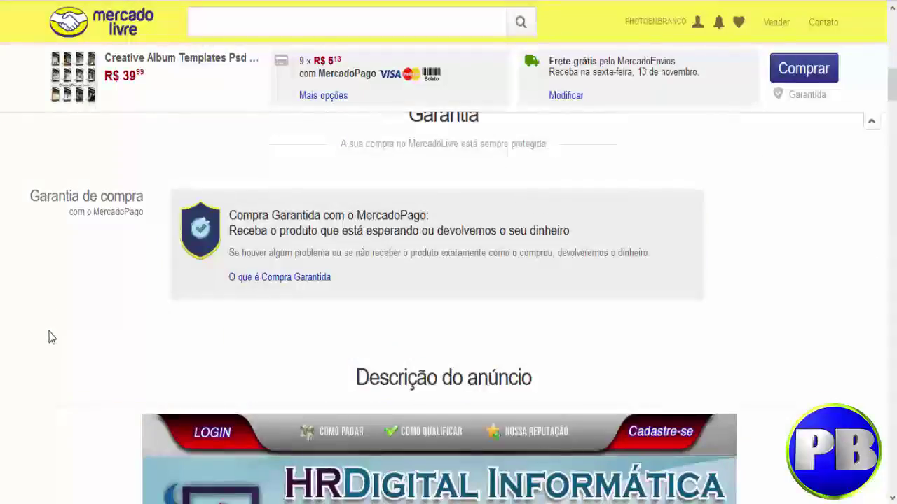
- Scroll through the Creative Album Templates Psd listing's template preview images
scroll(50, 338, down, 5)
scroll(50, 338, down, 5)
scroll(49, 339, down, 5)
scroll(48, 340, up, 2)
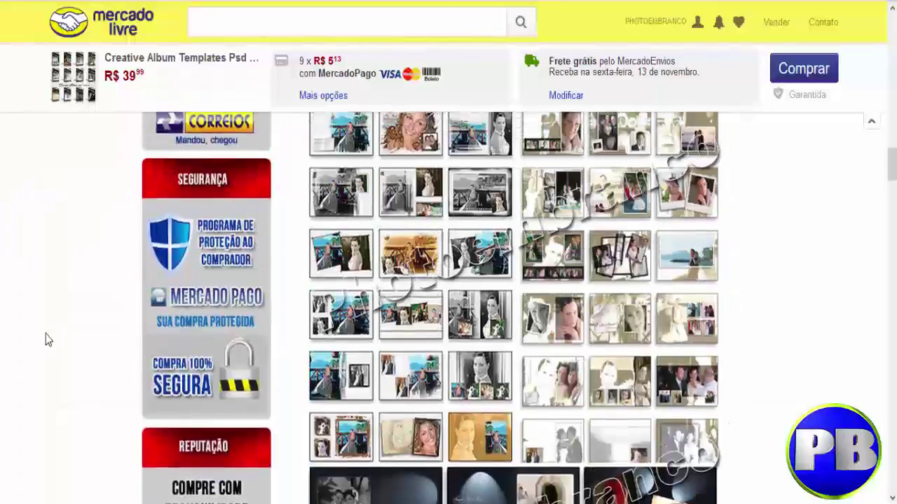